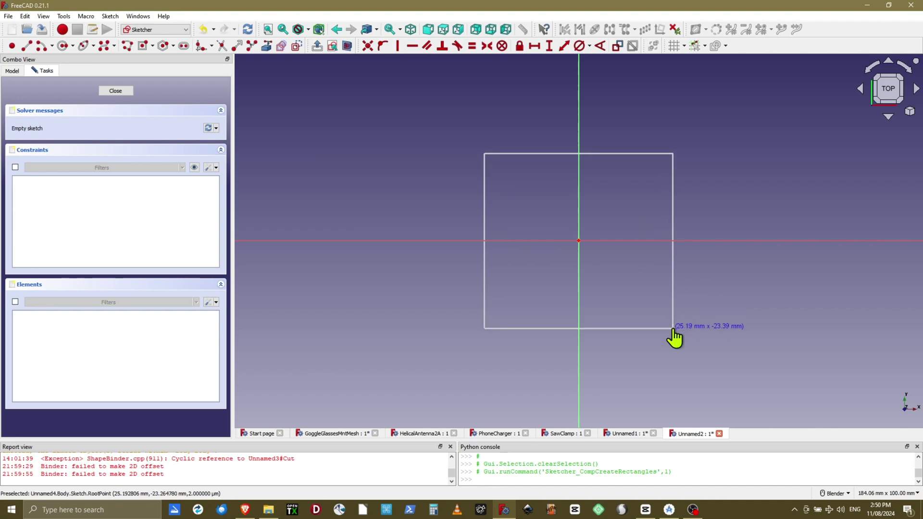
# Step: Finish the centred square and add a small circle inside its upper-left corner
pyautogui.click(673, 328)
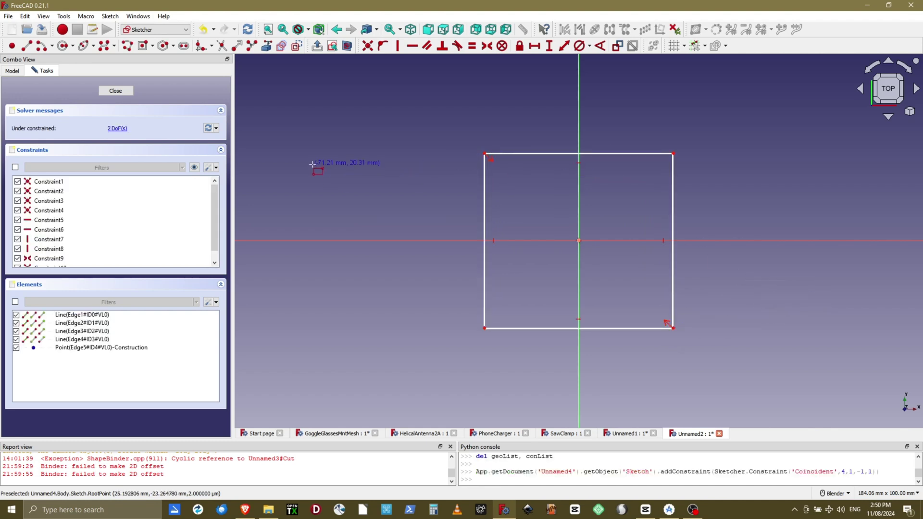
pyautogui.click(61, 46)
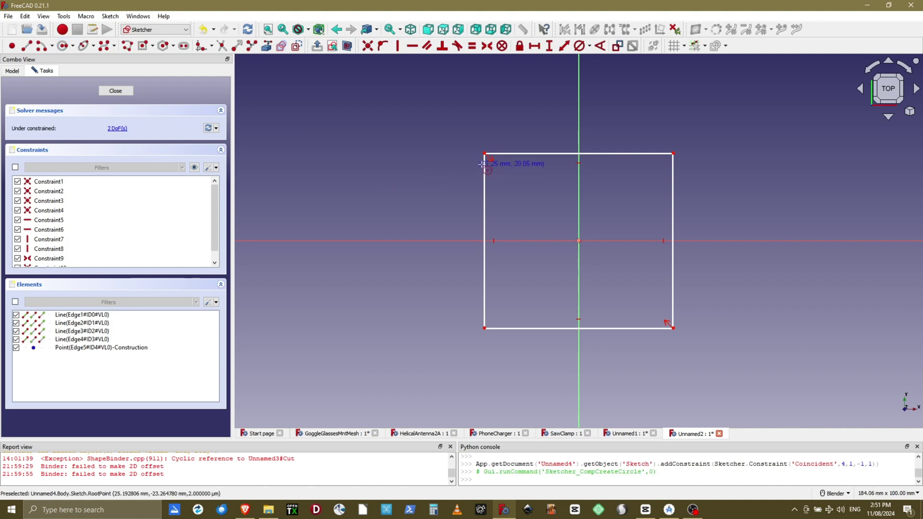
pyautogui.click(516, 183)
pyautogui.click(529, 197)
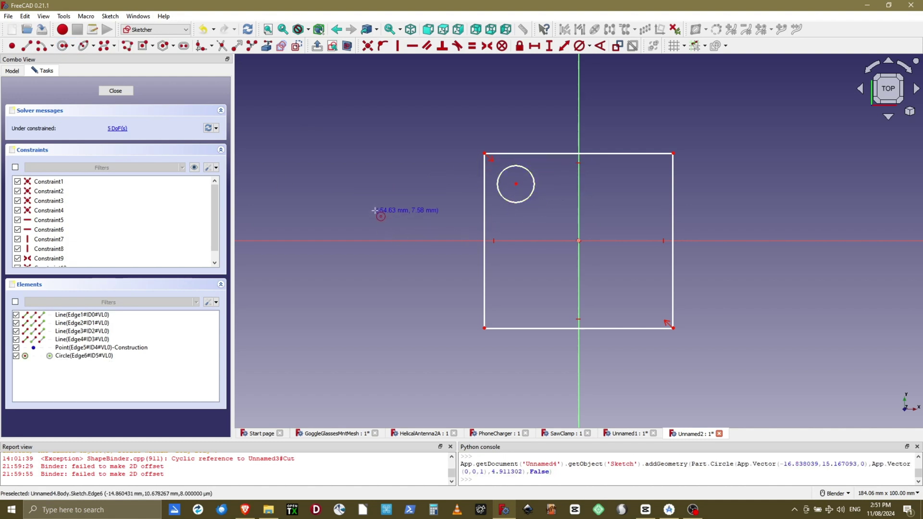
# Step: Close the sketch and pad it 10 mm into a solid block with a corner hole
pyautogui.click(116, 91)
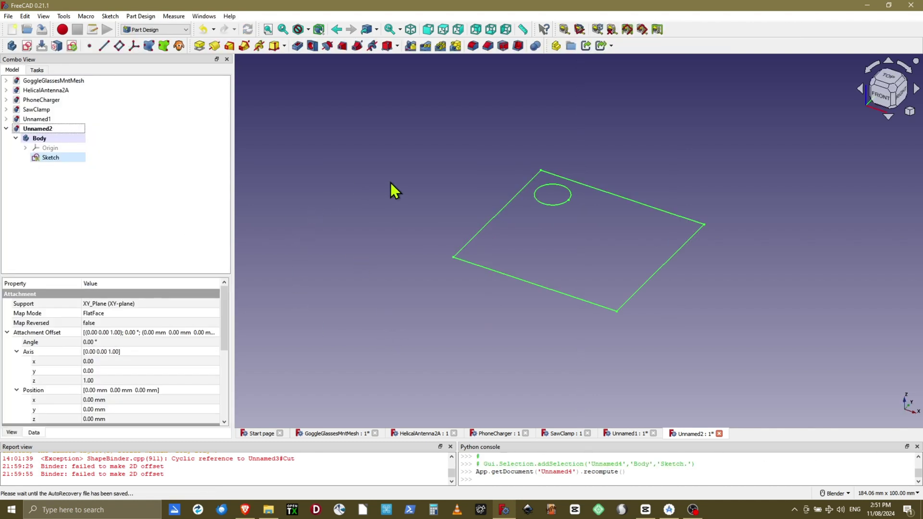
pyautogui.click(200, 45)
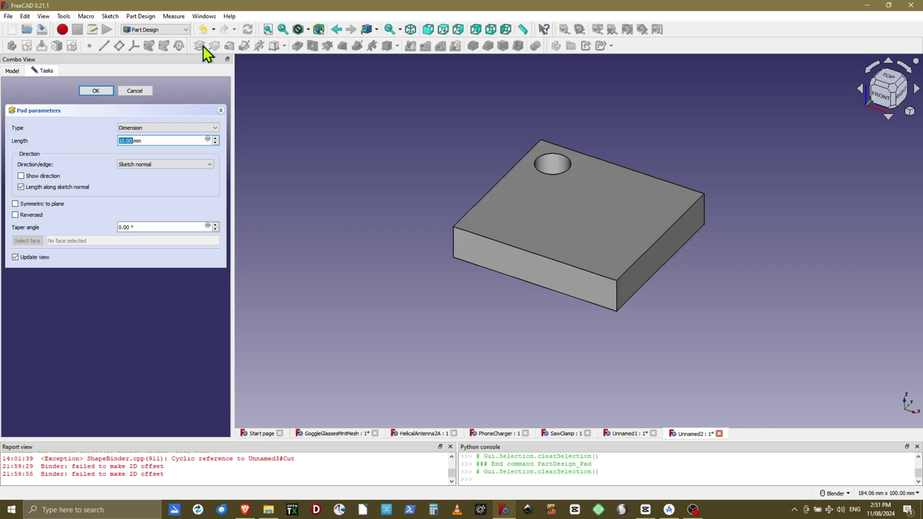
pyautogui.click(95, 90)
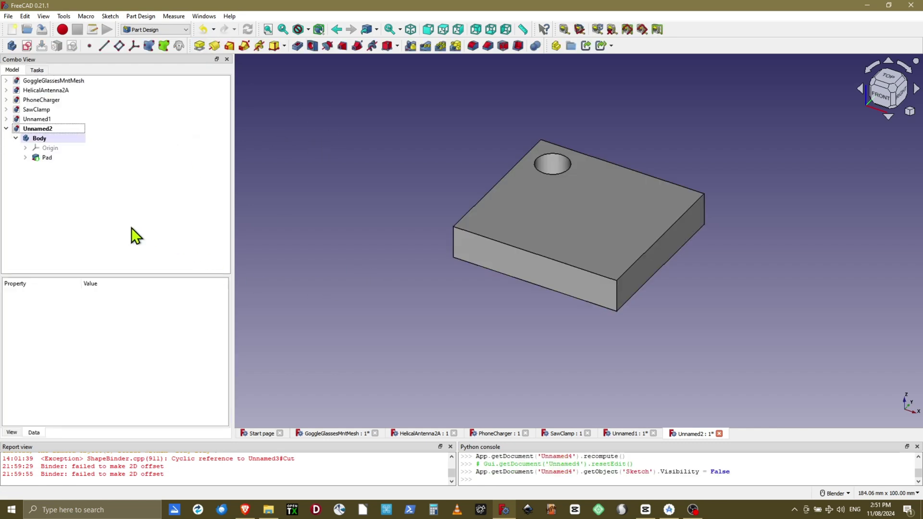
# Step: Create a new body and bind the hole's circular edge into it with SubShapeBinder
pyautogui.click(13, 48)
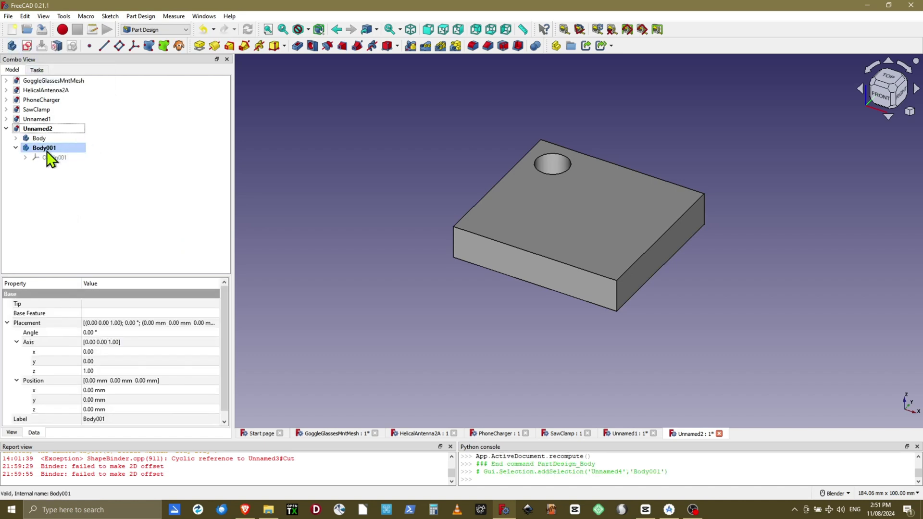
pyautogui.click(556, 177)
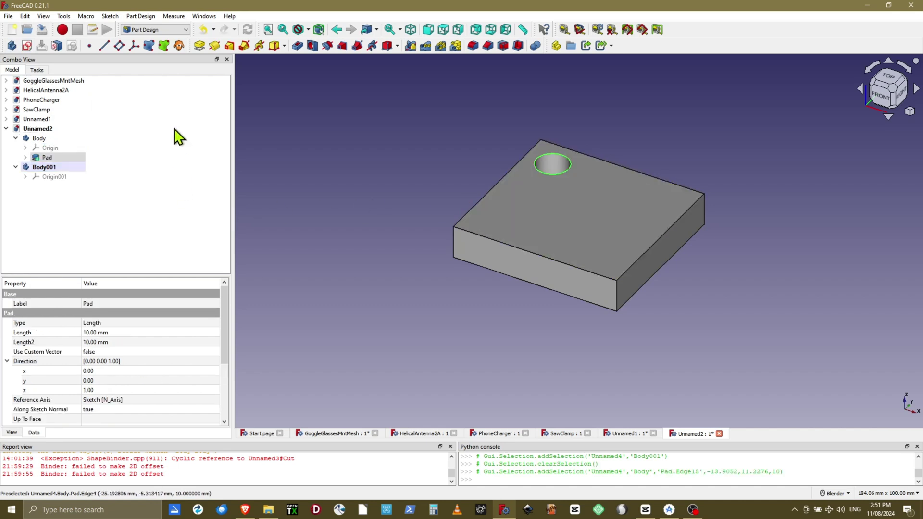
pyautogui.click(164, 47)
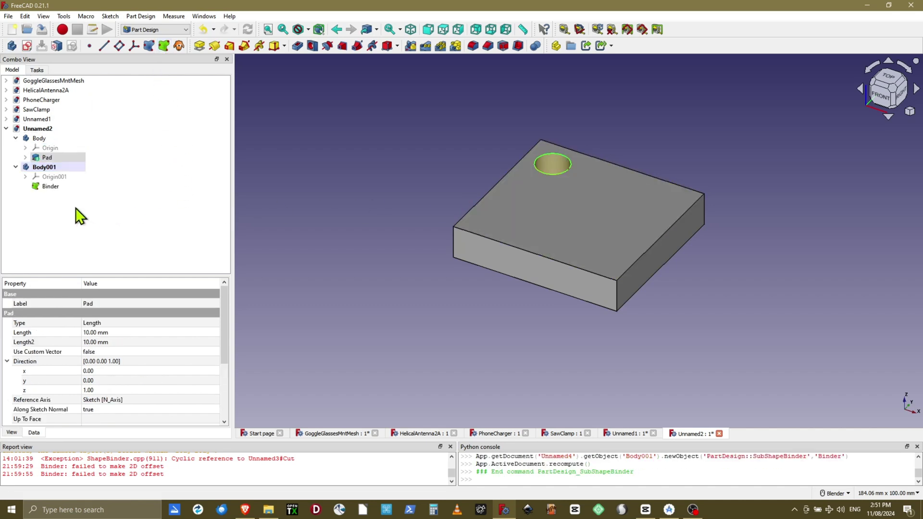
# Step: Set the Binder's Offset property to 0.1
pyautogui.click(35, 186)
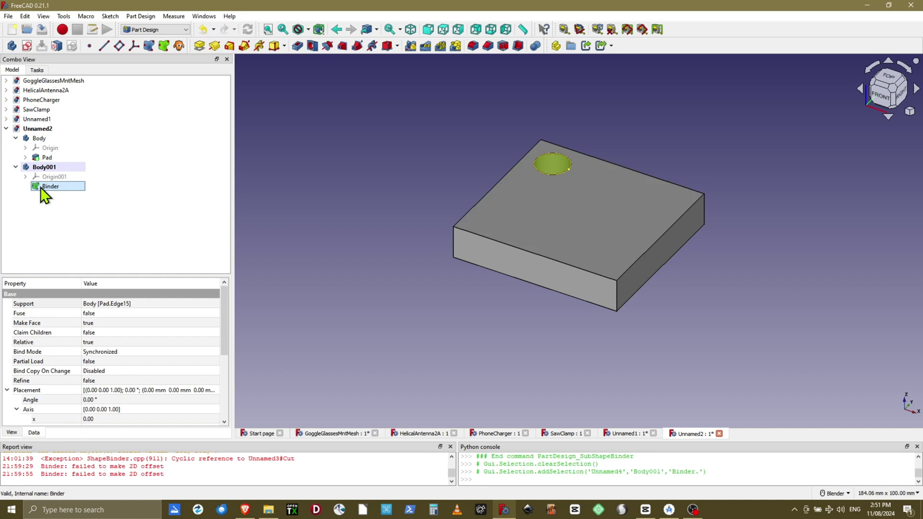
pyautogui.scroll(-4, 113, 371)
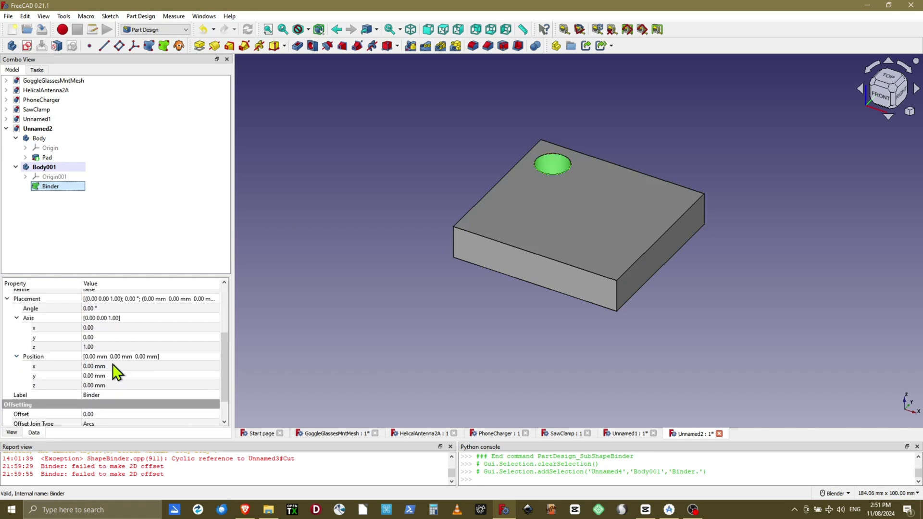
pyautogui.click(104, 383)
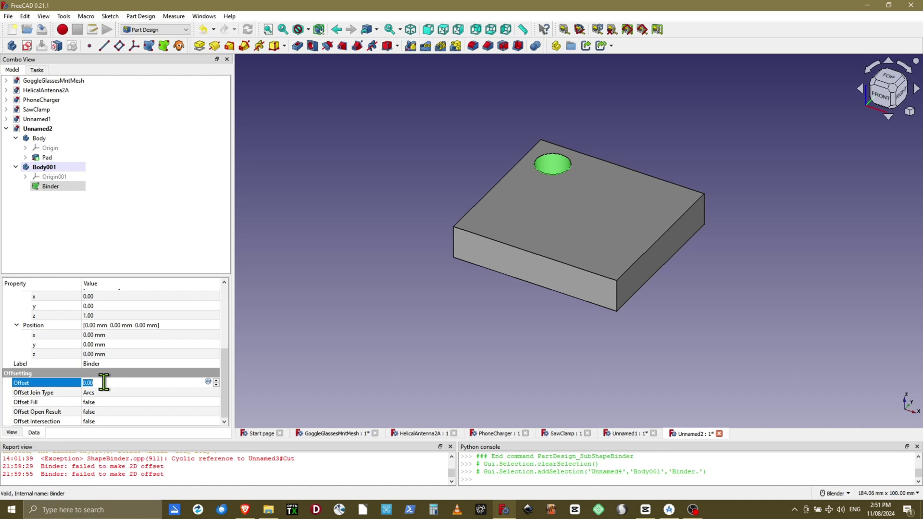
pyautogui.write('.1')
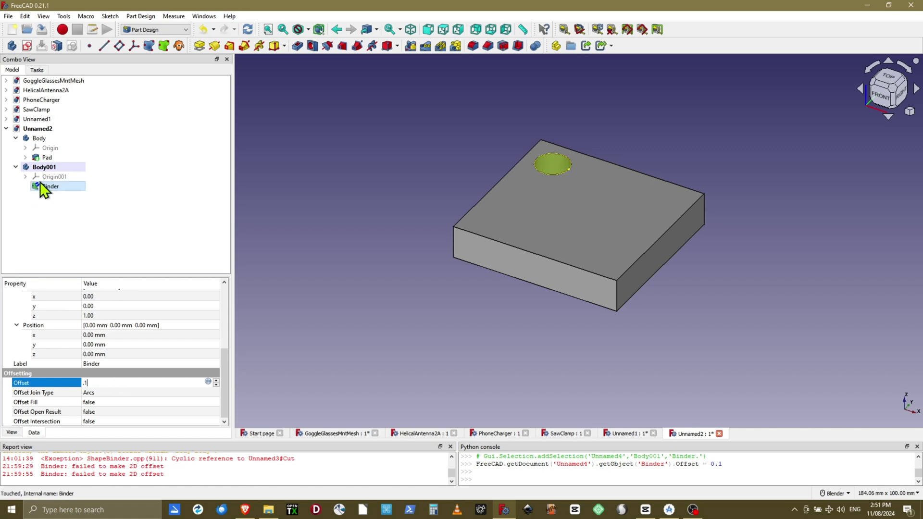
# Step: Reactivate the original body and sketch an origin-centred circle on the block's top face
pyautogui.doubleClick(36, 137)
pyautogui.click(330, 210)
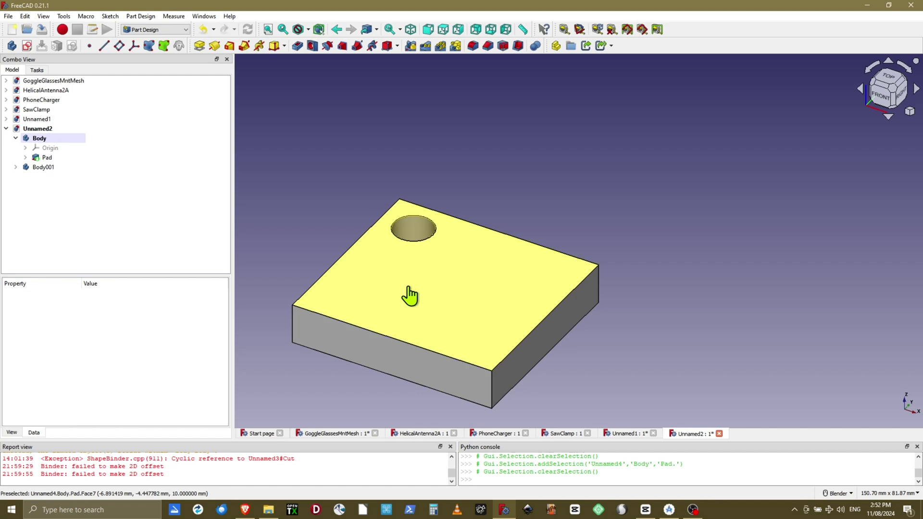
pyautogui.click(408, 288)
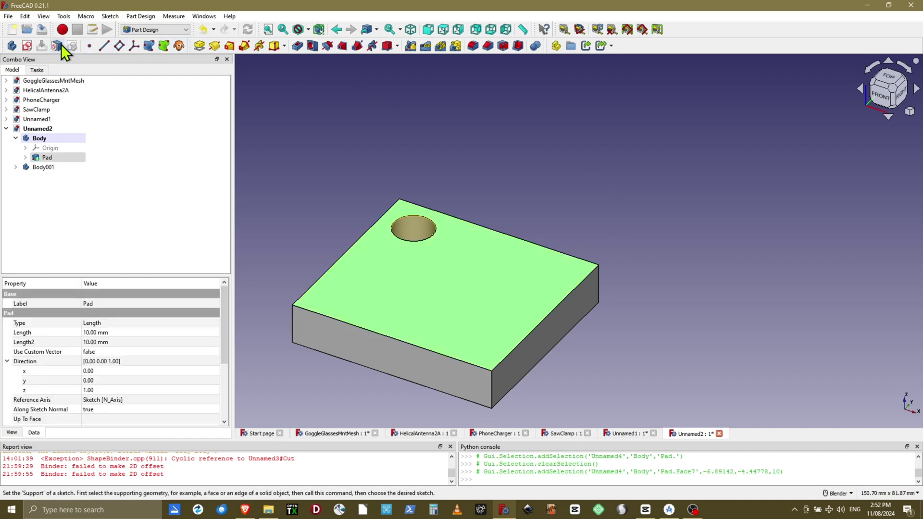
pyautogui.click(27, 45)
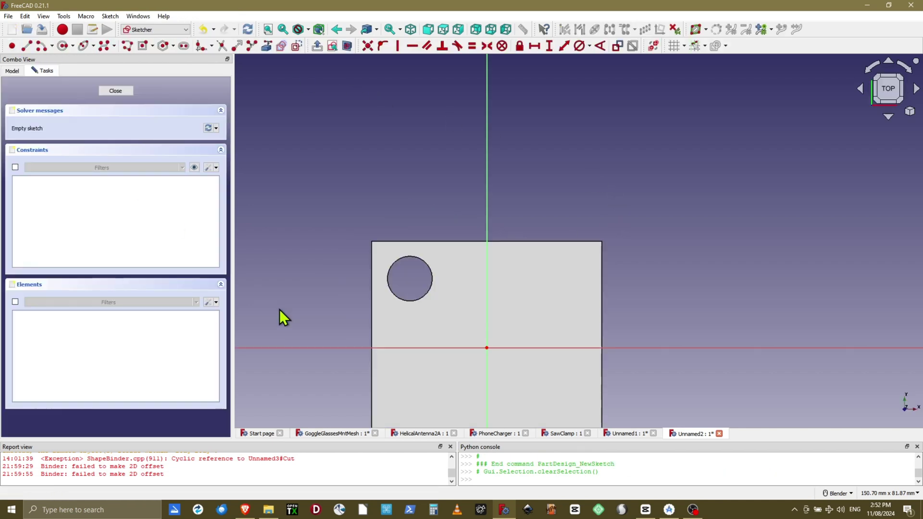
pyautogui.click(63, 45)
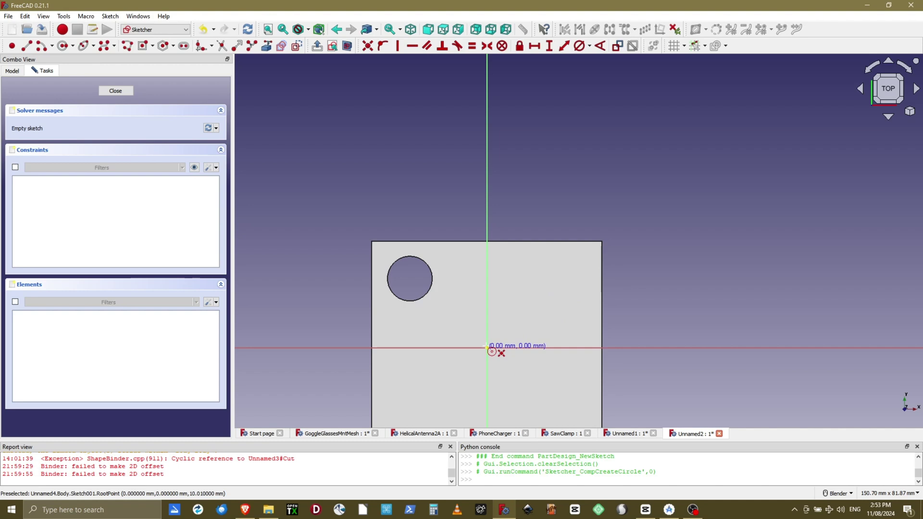
pyautogui.click(486, 347)
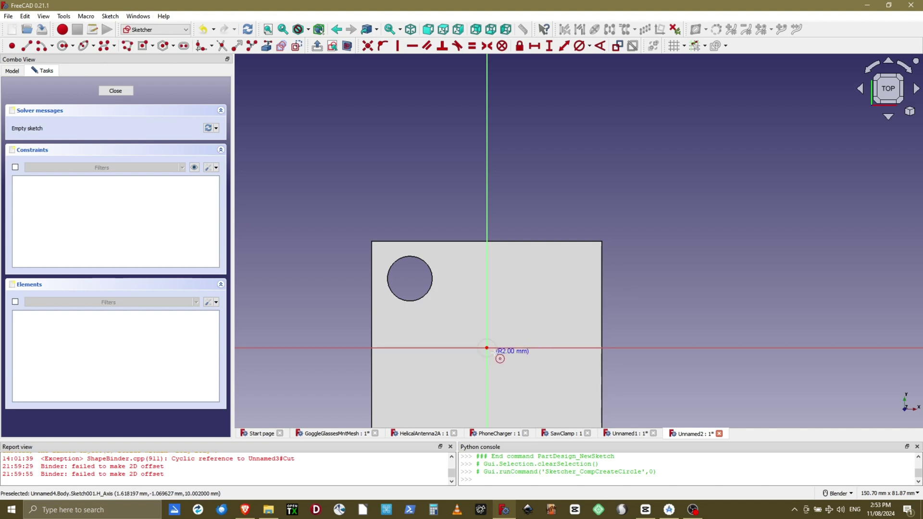
pyautogui.click(511, 376)
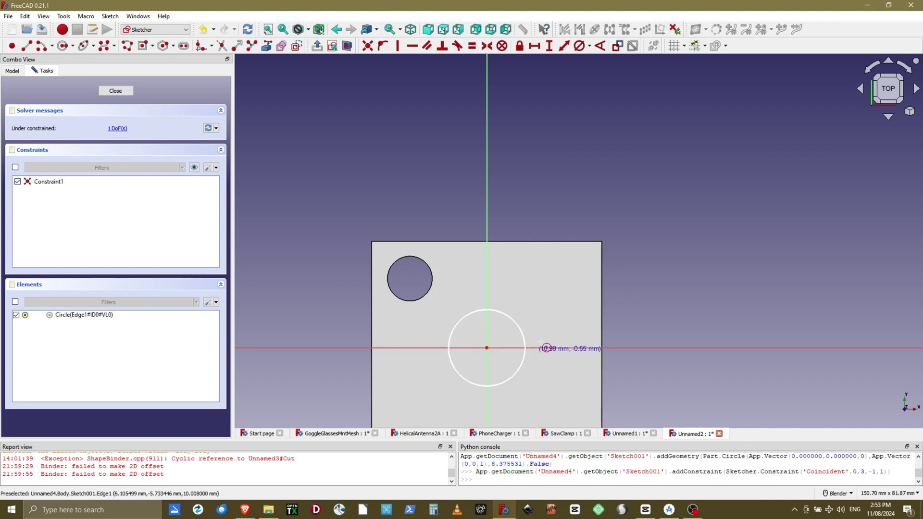
pyautogui.click(116, 91)
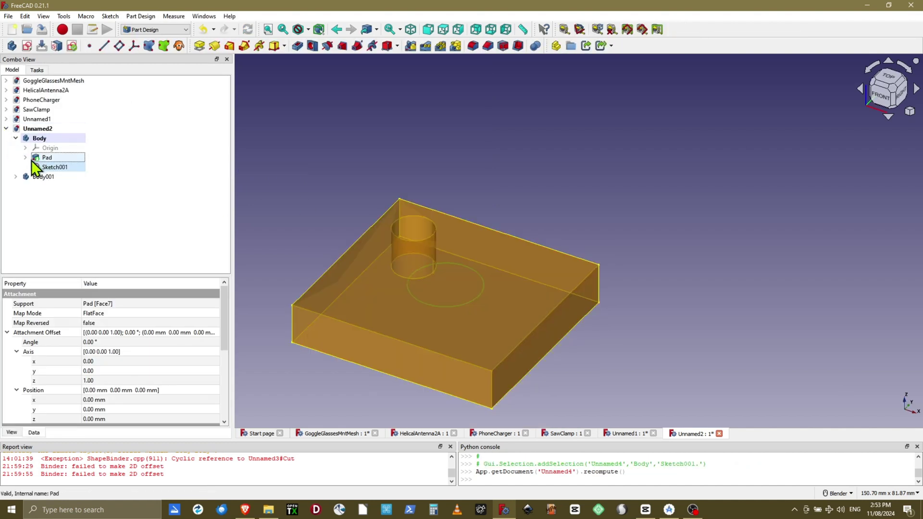
# Step: Pocket Sketch001 with Through all depth to cut a hole through the block
pyautogui.click(45, 166)
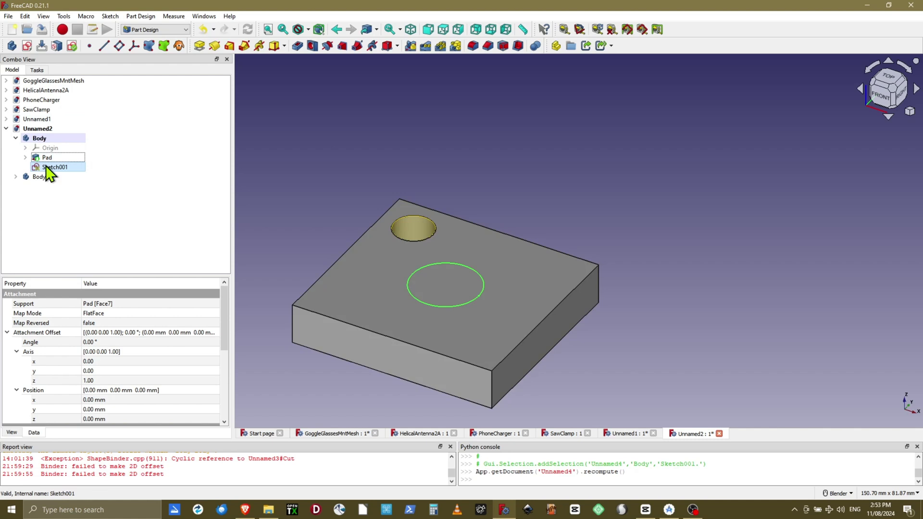
pyautogui.click(298, 46)
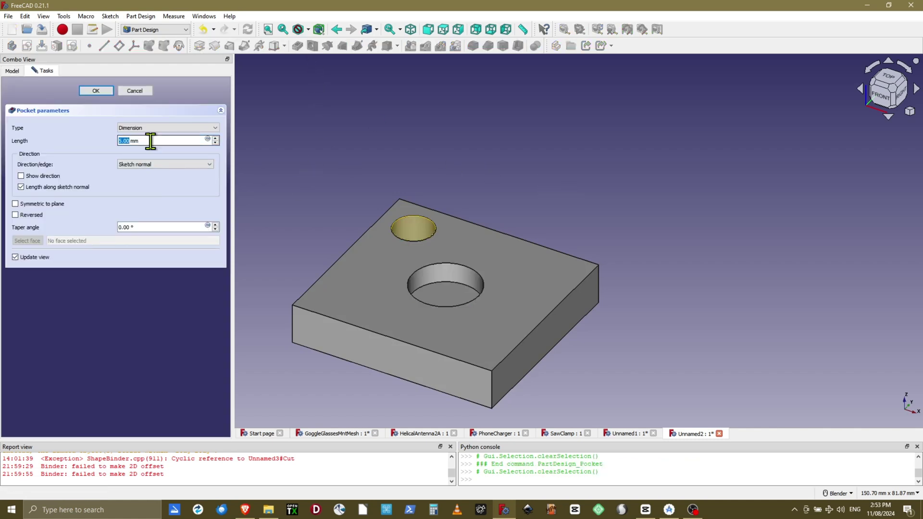
pyautogui.click(160, 130)
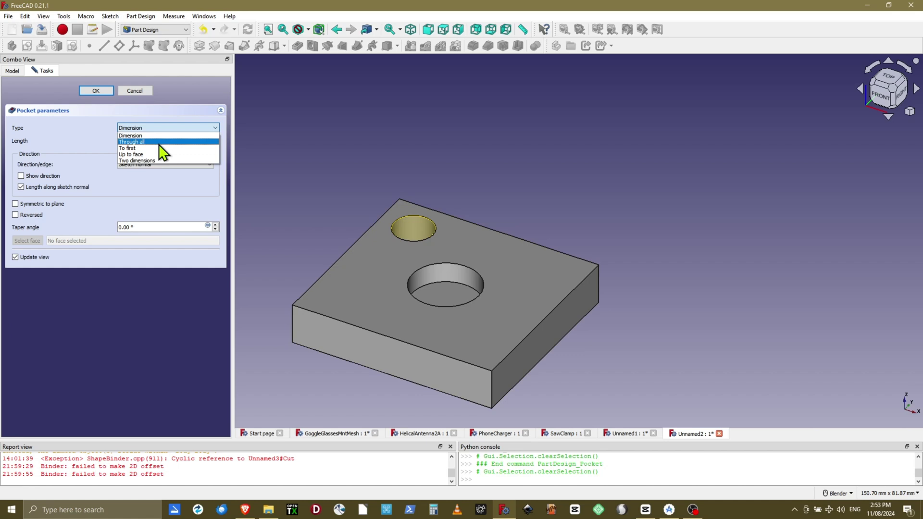
pyautogui.click(159, 143)
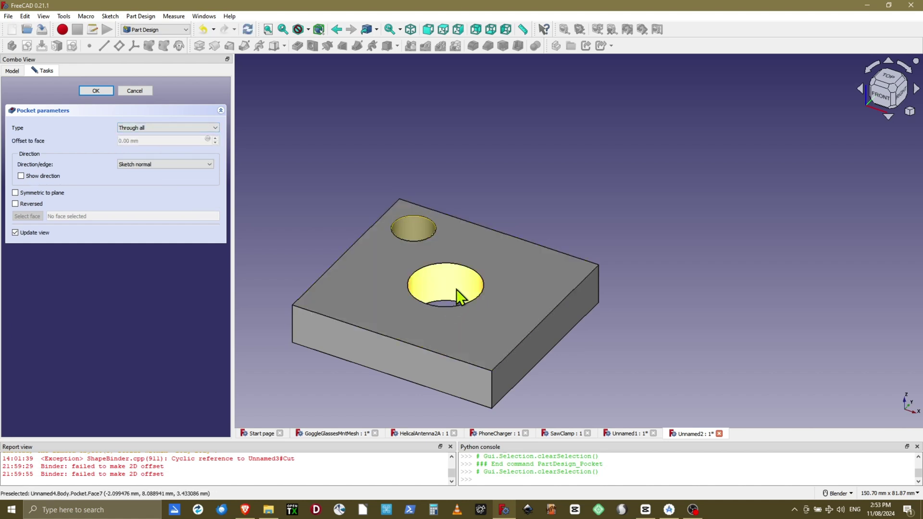
pyautogui.click(96, 90)
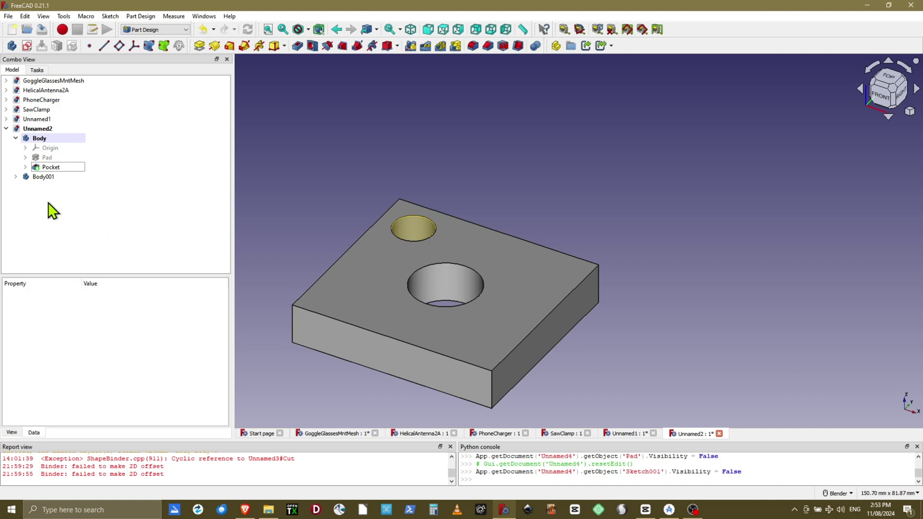
# Step: After the Binder pad attempt errors out, make Body001 the active body
pyautogui.click(16, 176)
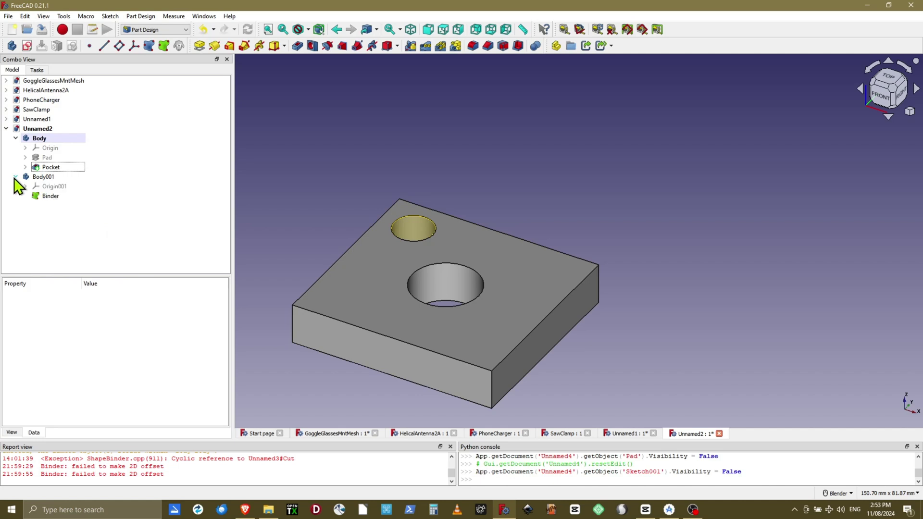
pyautogui.click(43, 197)
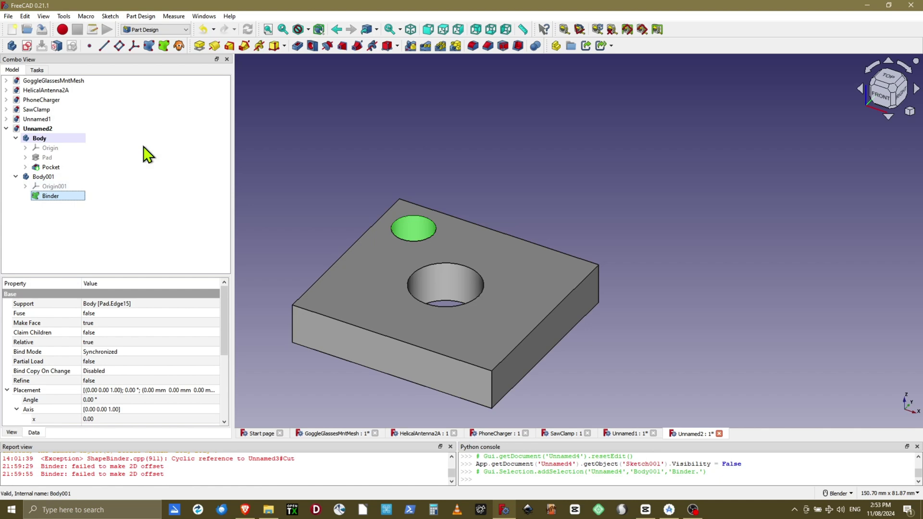
pyautogui.click(200, 47)
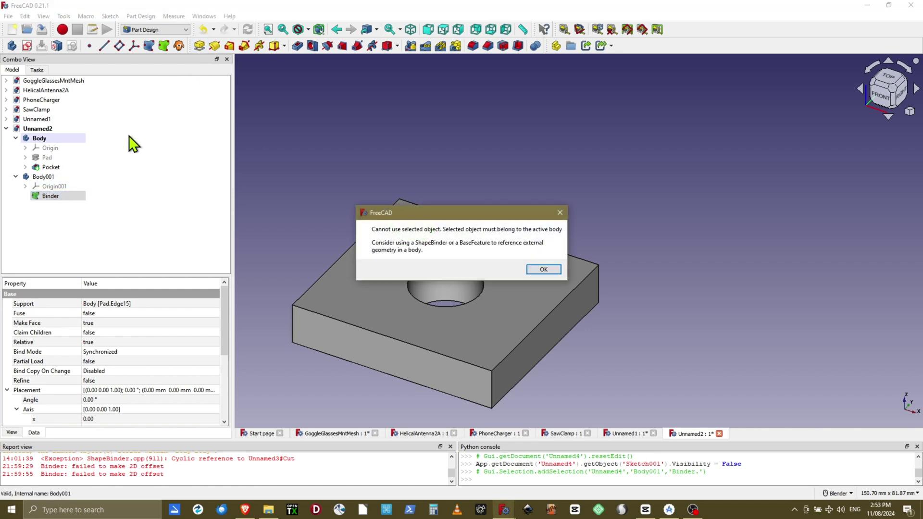
pyautogui.click(544, 269)
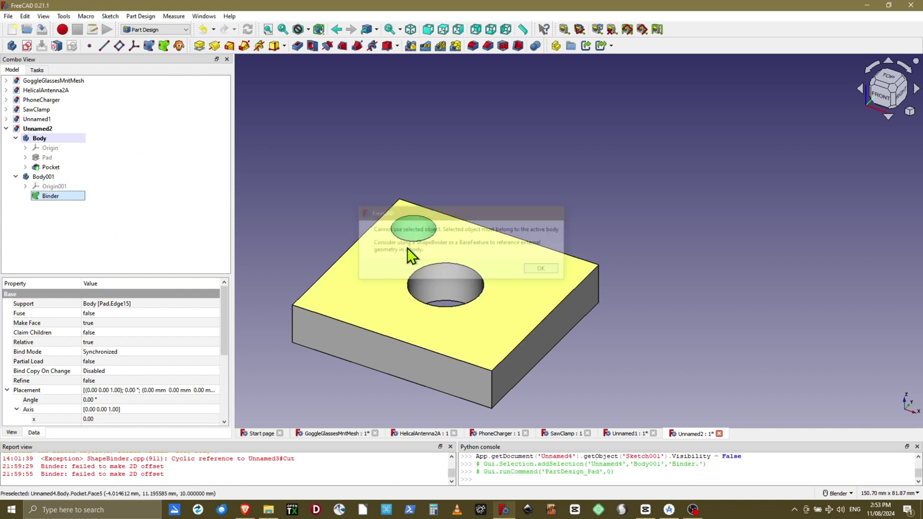
pyautogui.rightClick(40, 178)
pyautogui.click(71, 183)
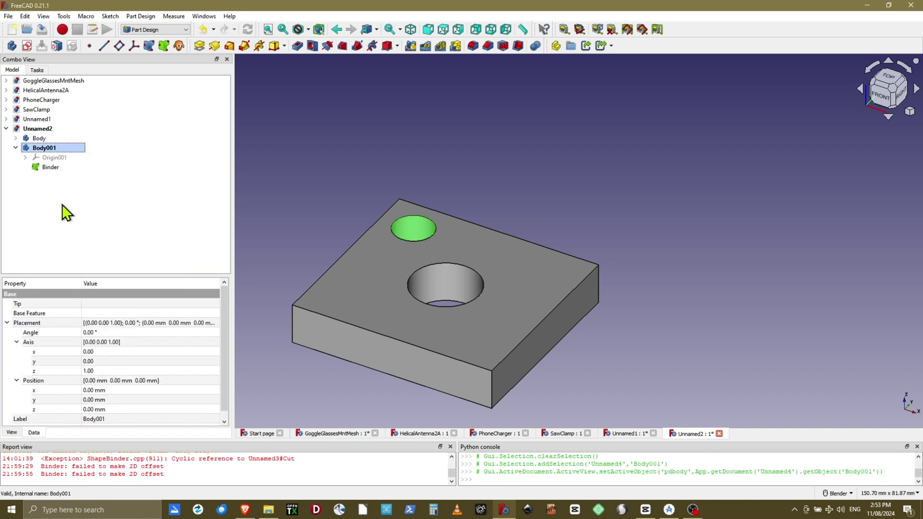
# Step: Pad the Binder 10 mm reversed into the small hole, creating Pad001
pyautogui.click(48, 168)
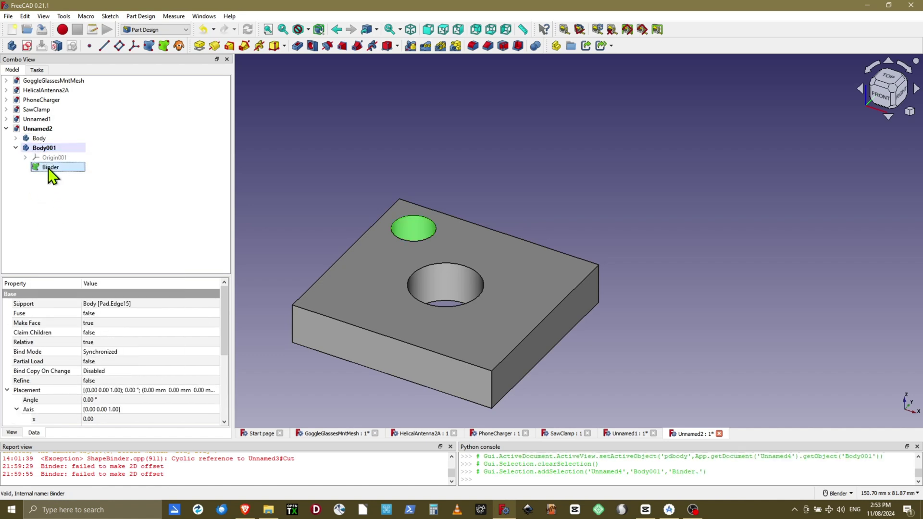
pyautogui.click(199, 46)
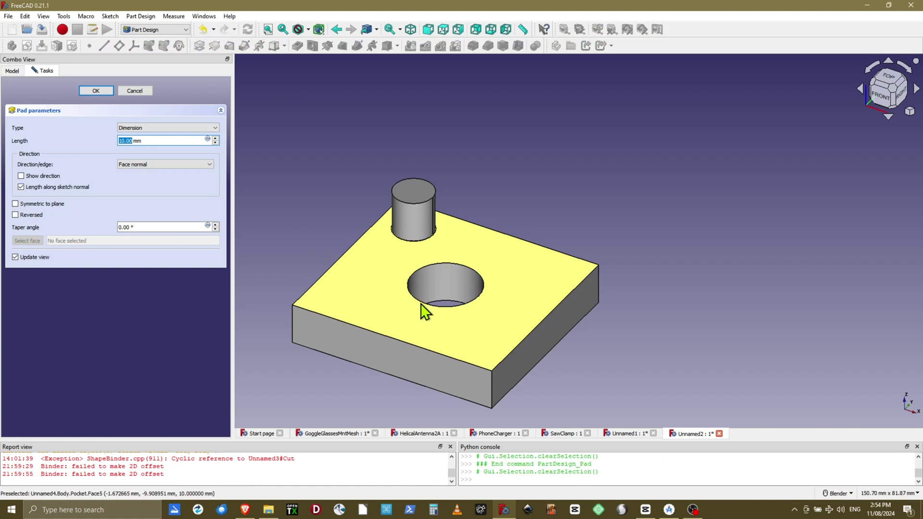
pyautogui.click(16, 214)
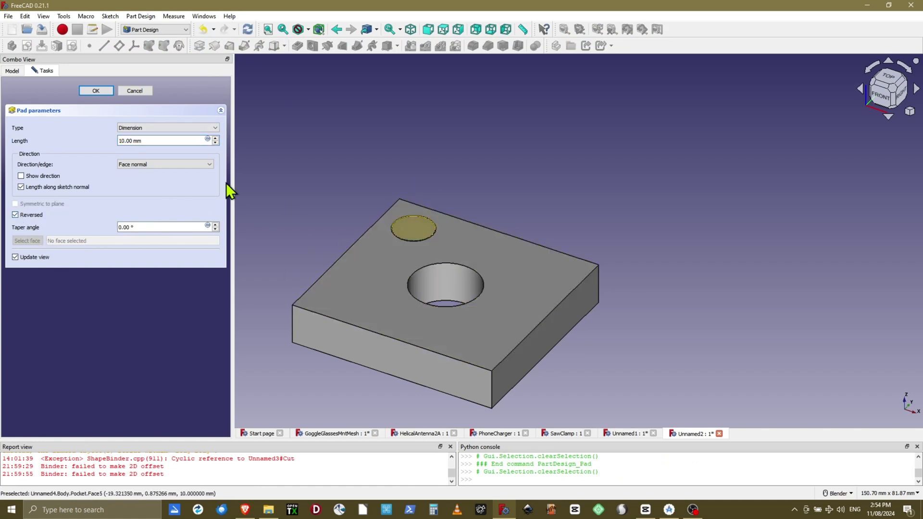
pyautogui.click(96, 90)
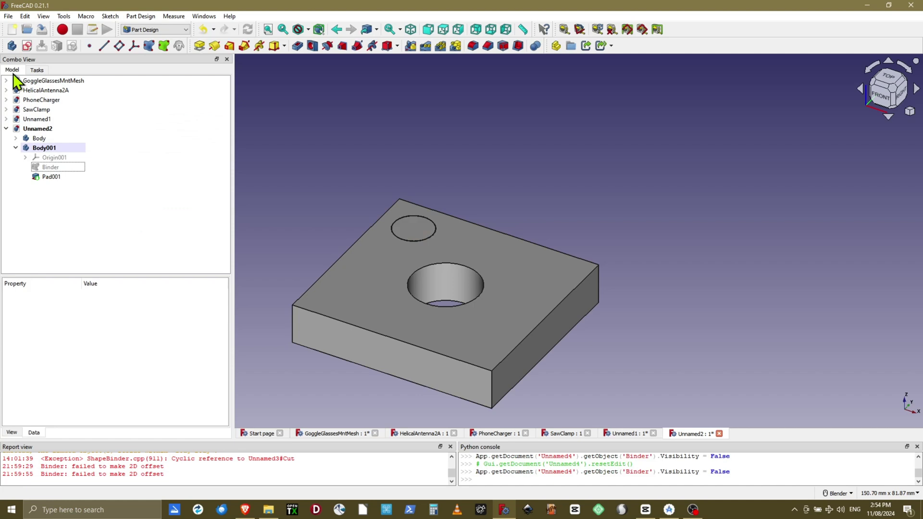
pyautogui.click(41, 138)
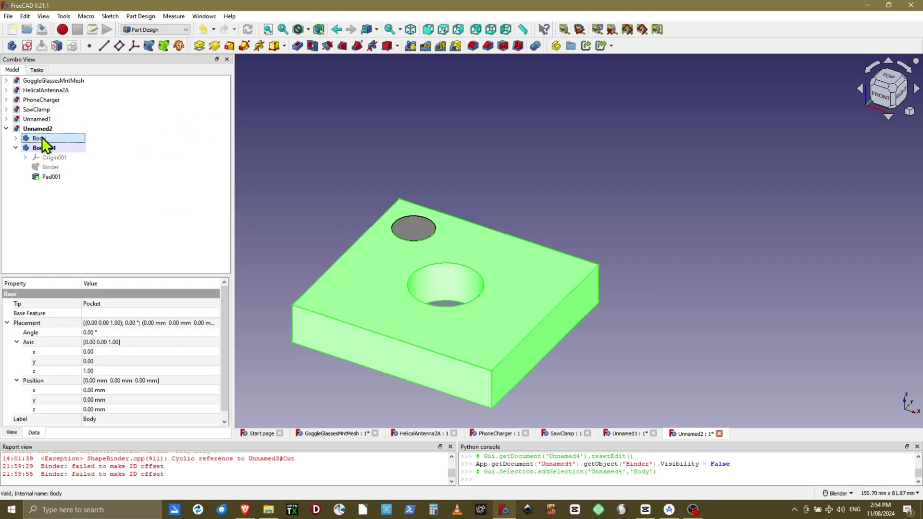
pyautogui.press('space')
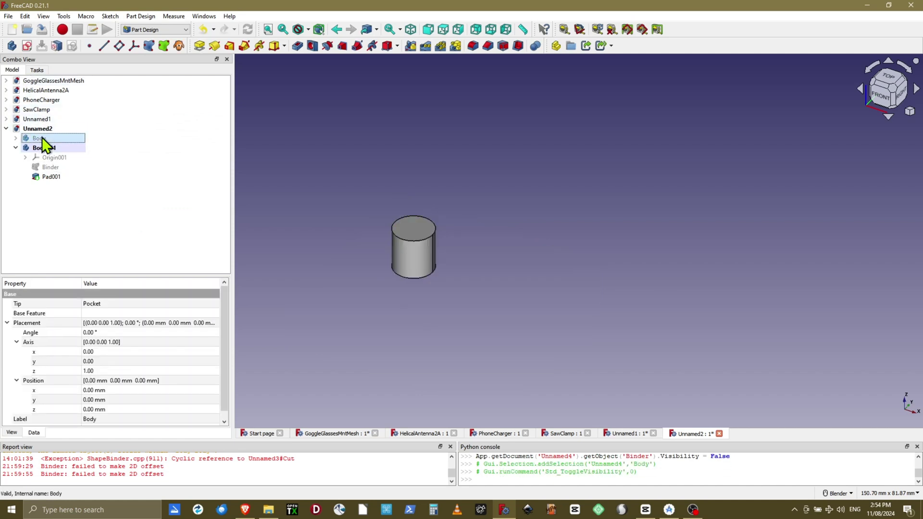
pyautogui.press('space')
pyautogui.press('space')
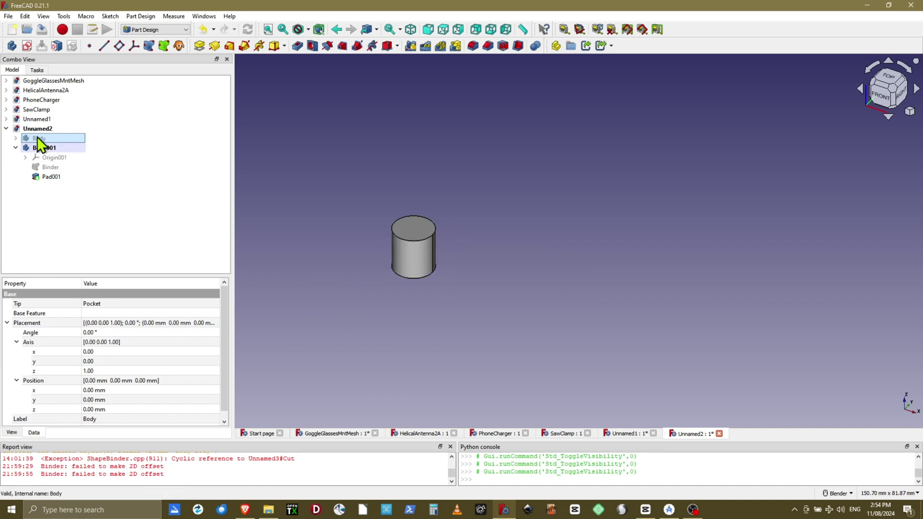
pyautogui.press('space')
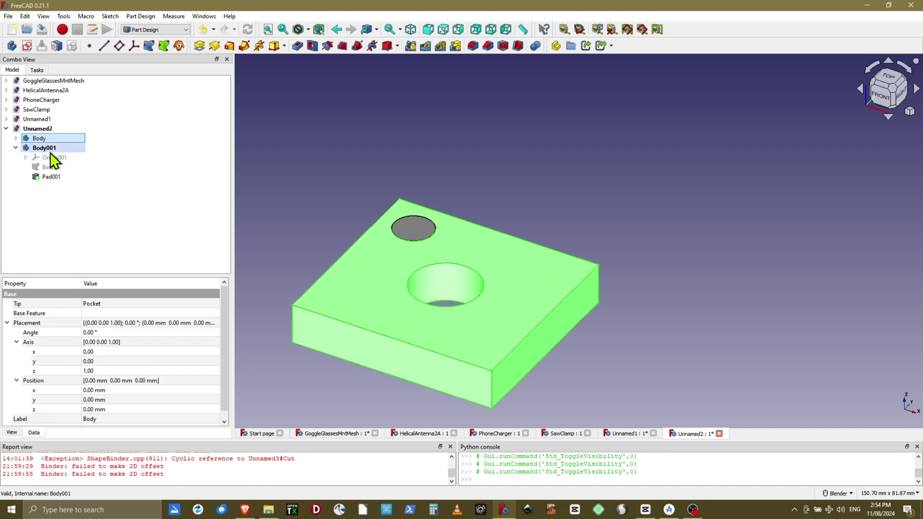
# Step: Select the Binder together with Pad001 and delete both from Body001
pyautogui.click(50, 166)
pyautogui.press('space')
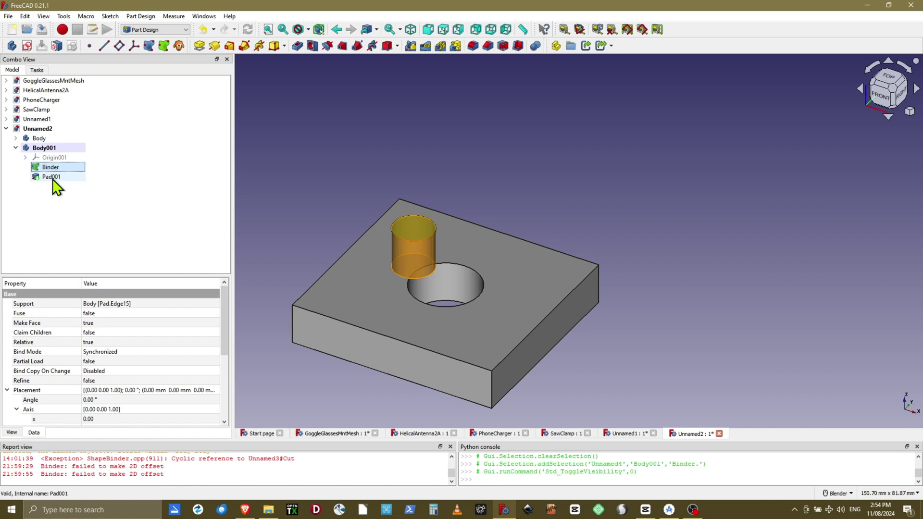
pyautogui.keyDown('ctrl'); pyautogui.click(53, 177); pyautogui.keyUp('ctrl')
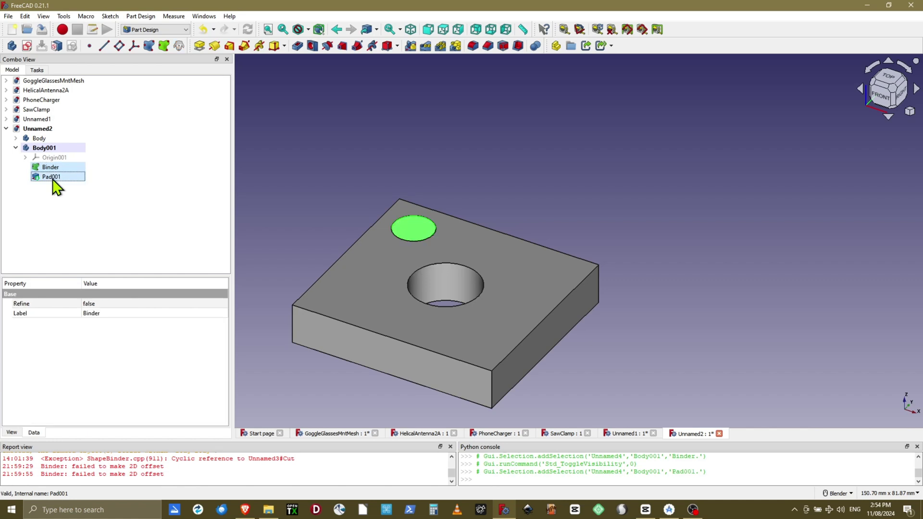
pyautogui.rightClick(53, 179)
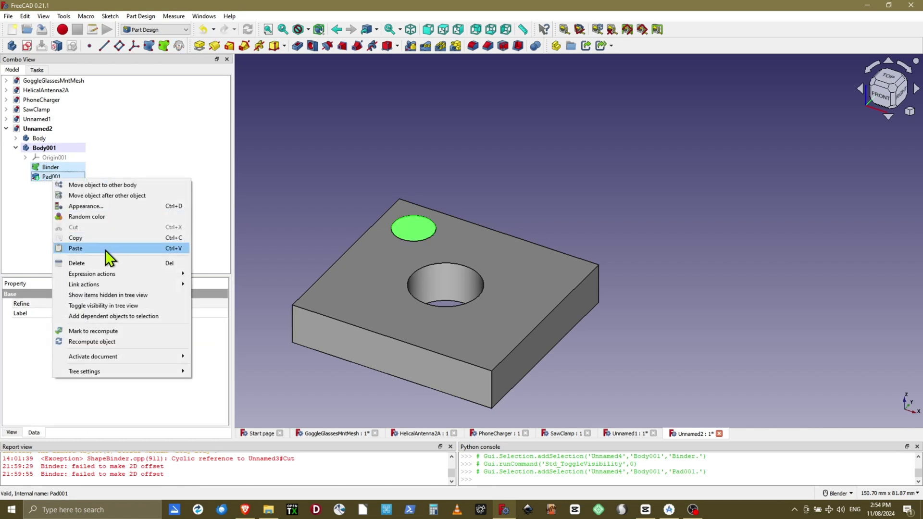
pyautogui.click(105, 263)
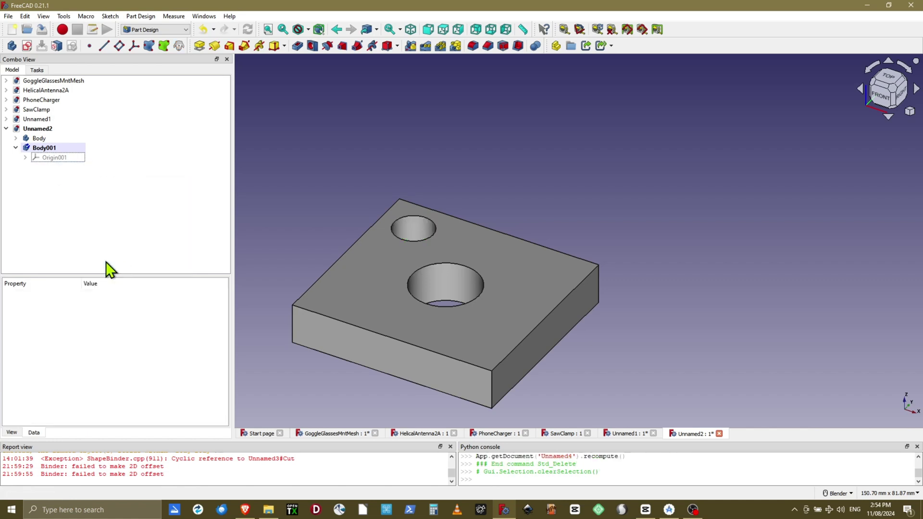
# Step: Create a ShapeBinder in Body001 from the small hole's top edge, Pocket Edge16
pyautogui.click(416, 217)
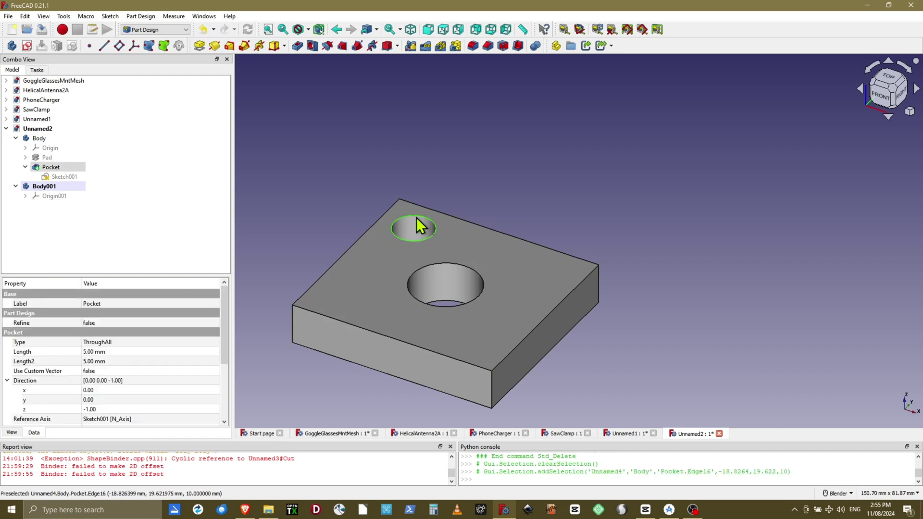
pyautogui.click(149, 46)
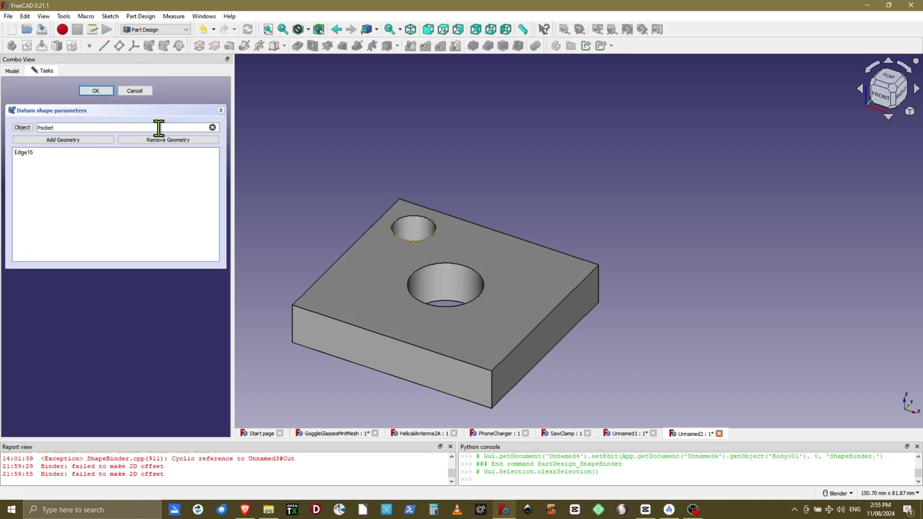
pyautogui.click(138, 92)
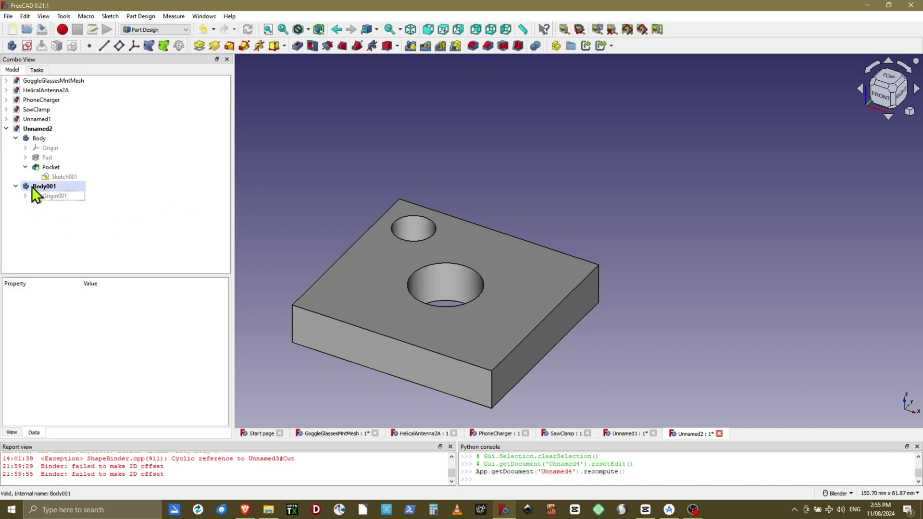
pyautogui.click(404, 217)
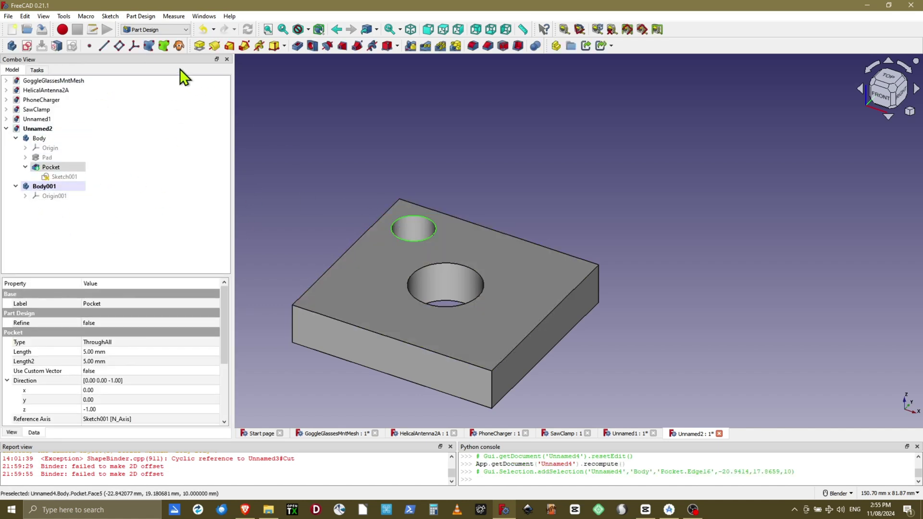
pyautogui.click(148, 42)
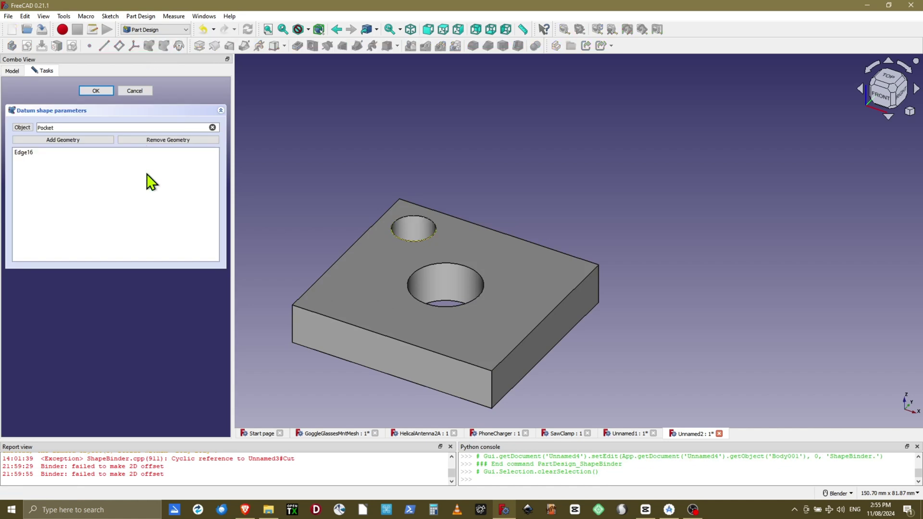
pyautogui.click(98, 91)
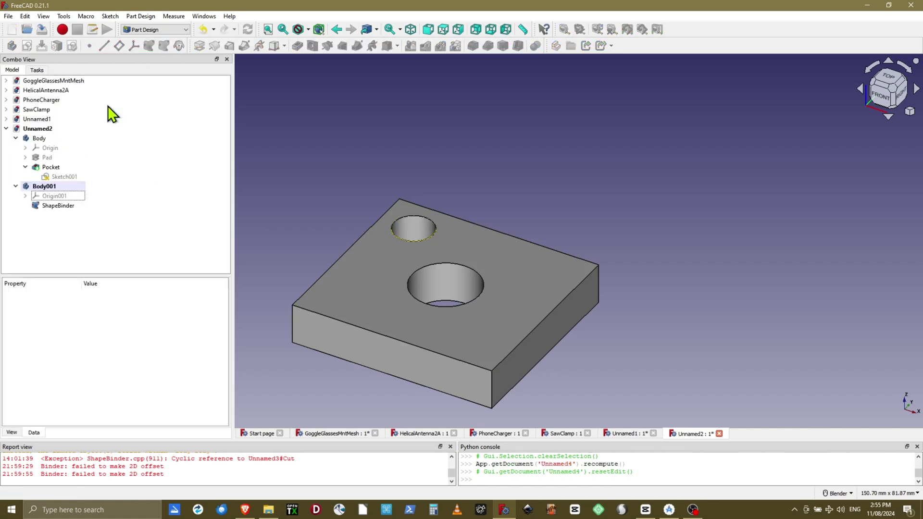
# Step: Add a SubShapeBinder of the ShapeBinder and pad it 10 mm reversed as Pad001
pyautogui.click(53, 206)
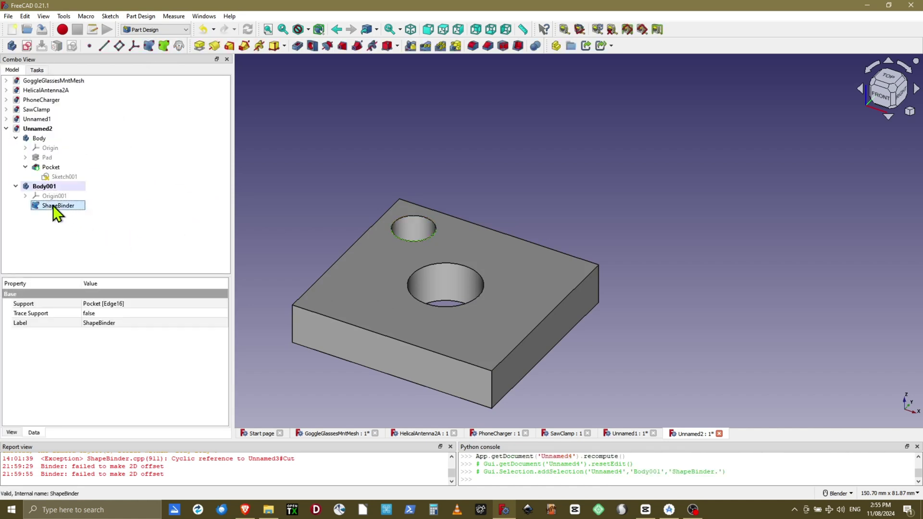
pyautogui.click(164, 46)
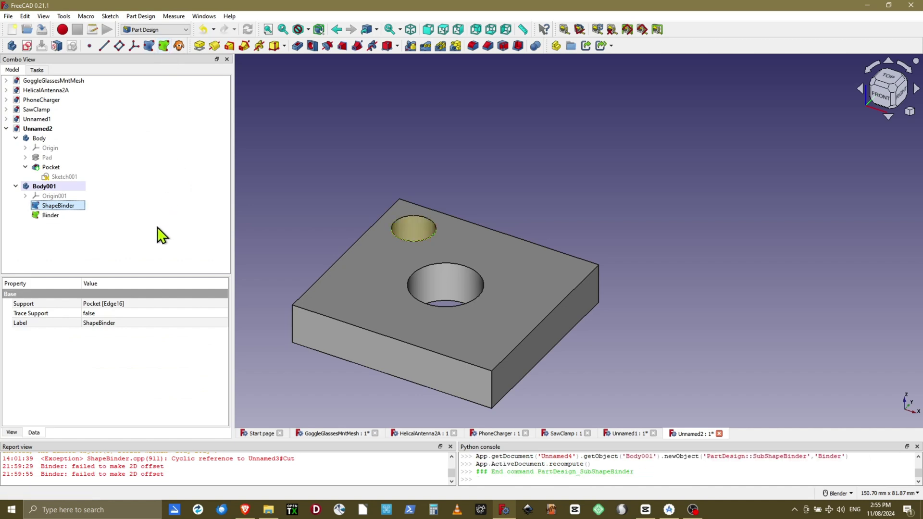
pyautogui.click(199, 45)
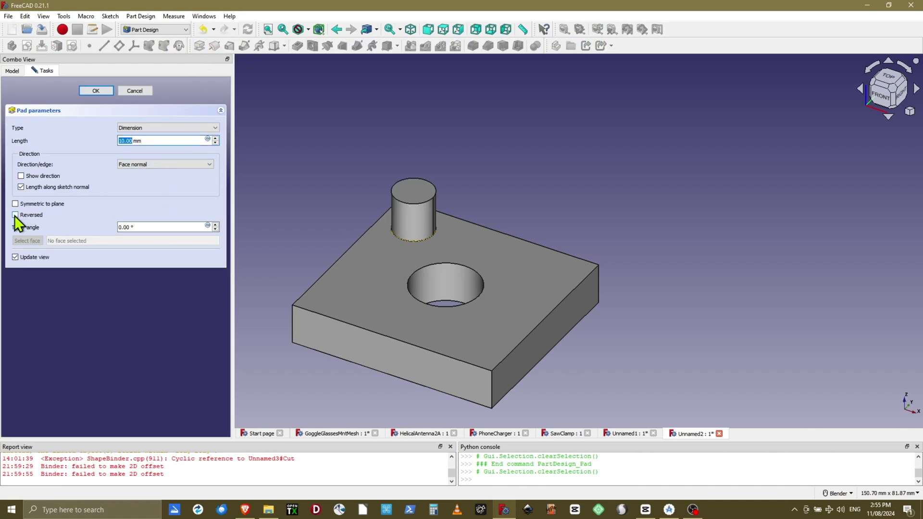
pyautogui.click(15, 215)
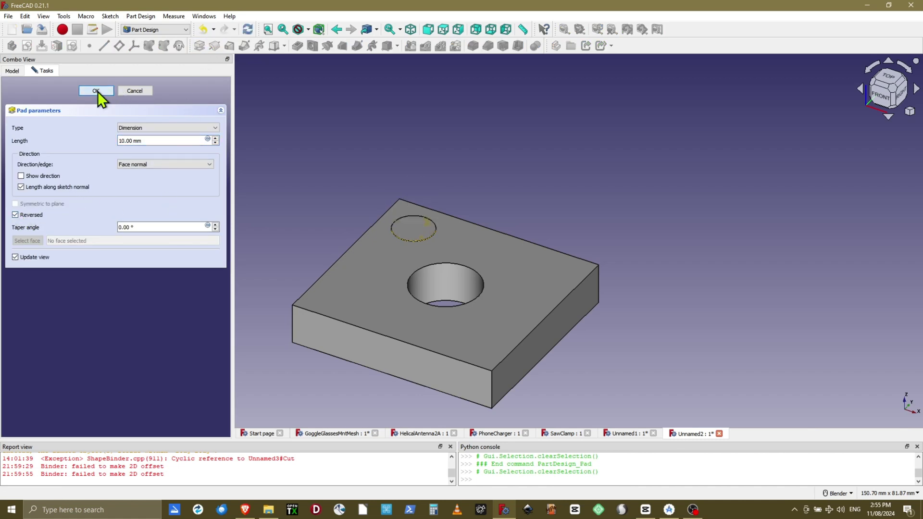
pyautogui.click(96, 91)
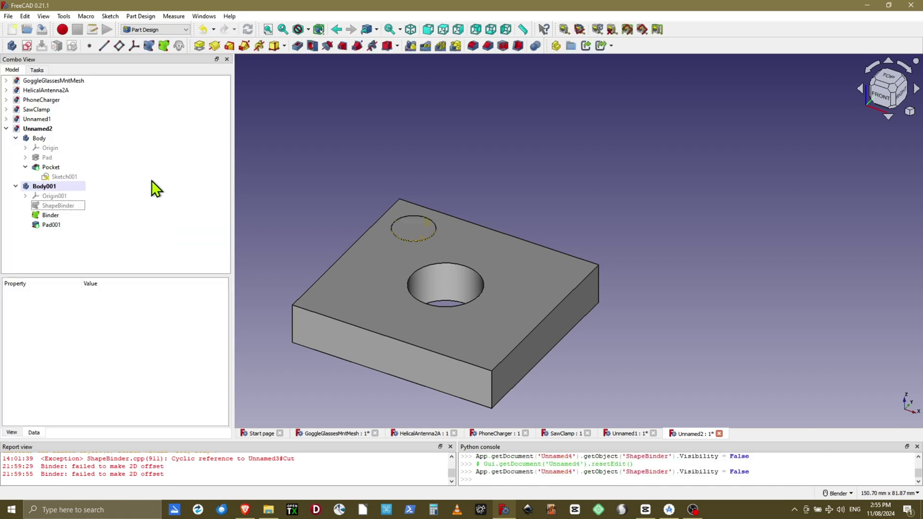
pyautogui.click(48, 206)
pyautogui.rightClick(48, 206)
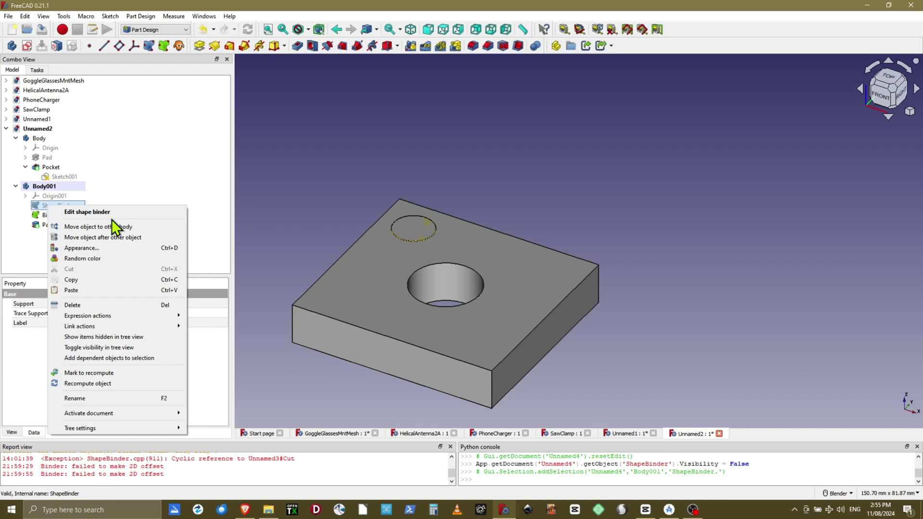
pyautogui.click(221, 197)
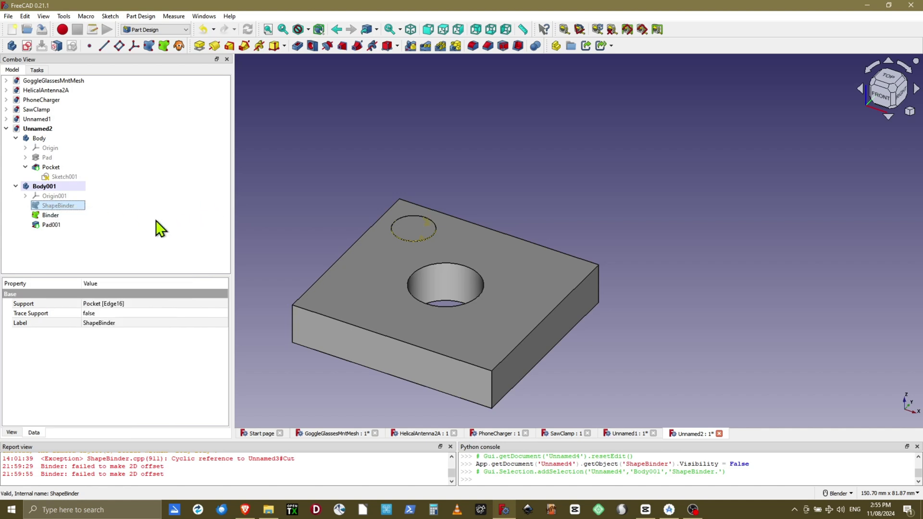
pyautogui.click(138, 303)
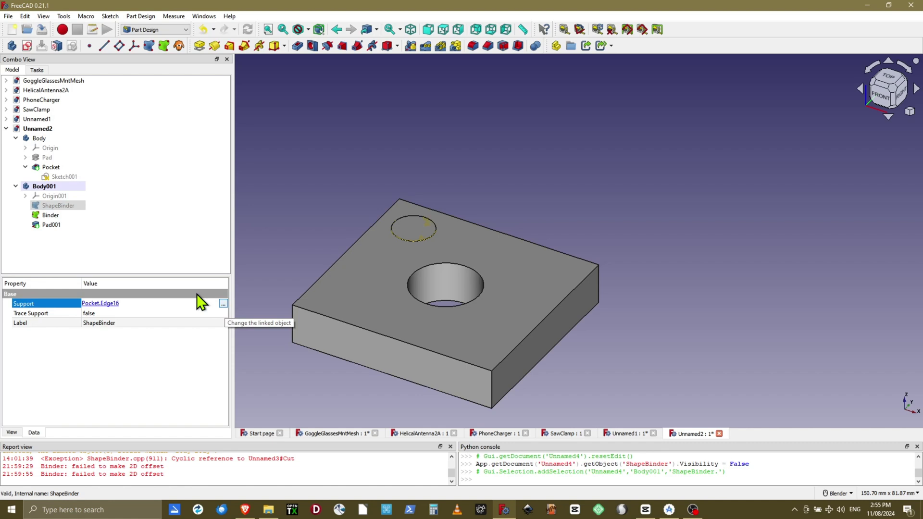
pyautogui.click(50, 215)
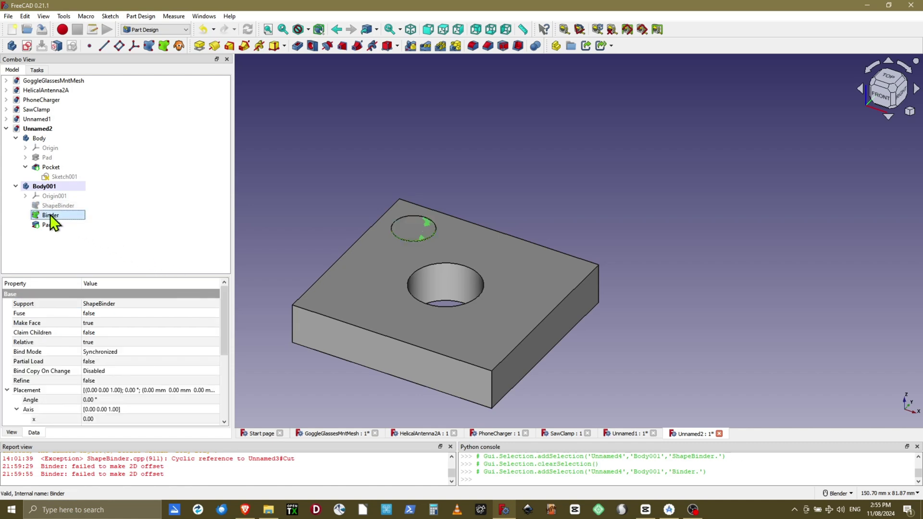
pyautogui.click(137, 303)
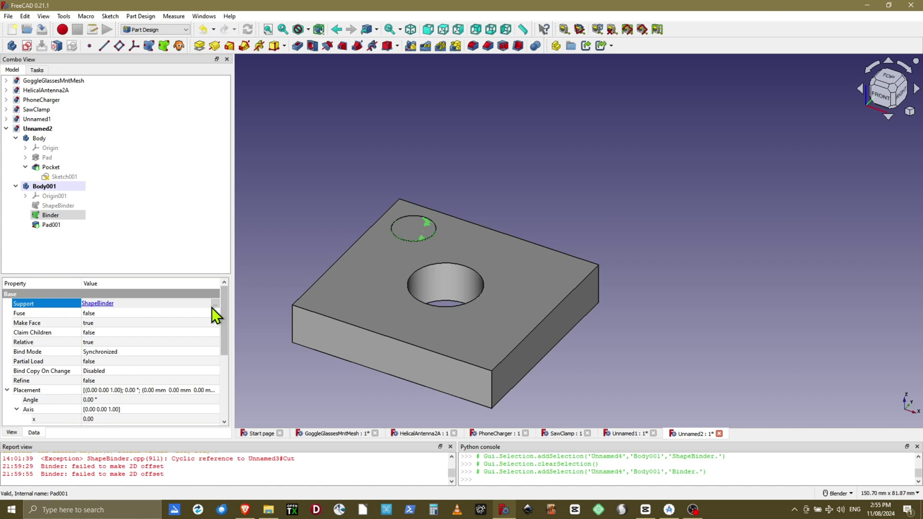
pyautogui.click(59, 206)
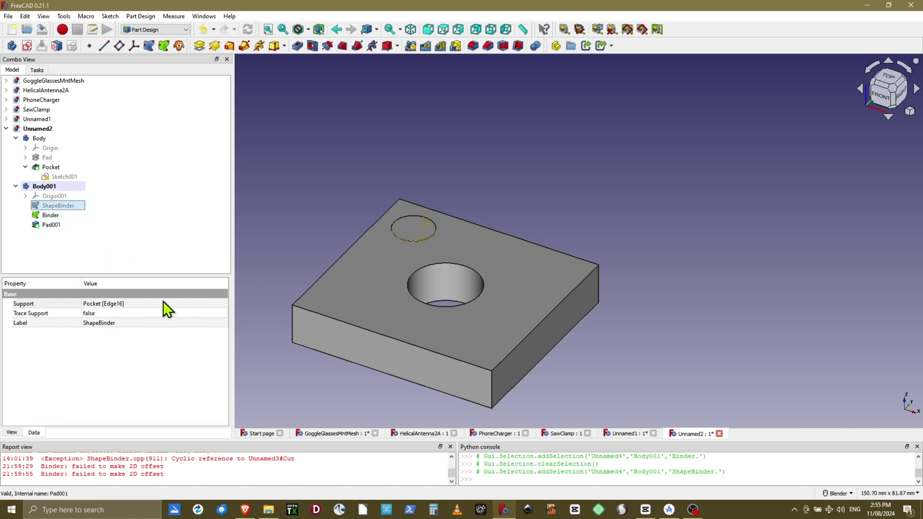
pyautogui.click(163, 304)
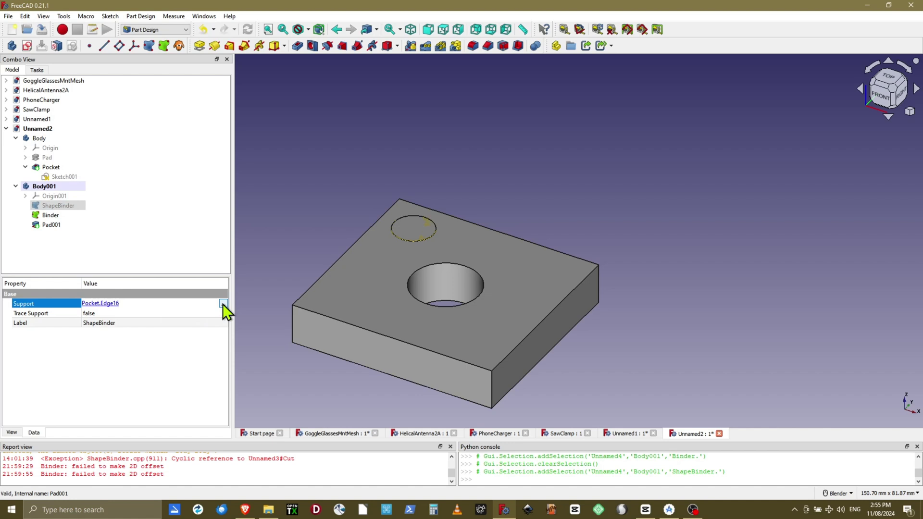
pyautogui.click(51, 206)
pyautogui.click(223, 304)
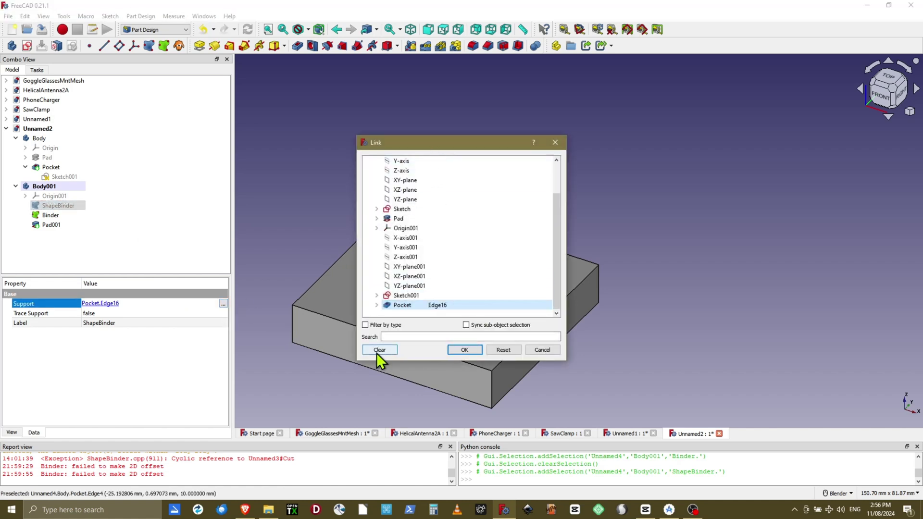
pyautogui.click(541, 350)
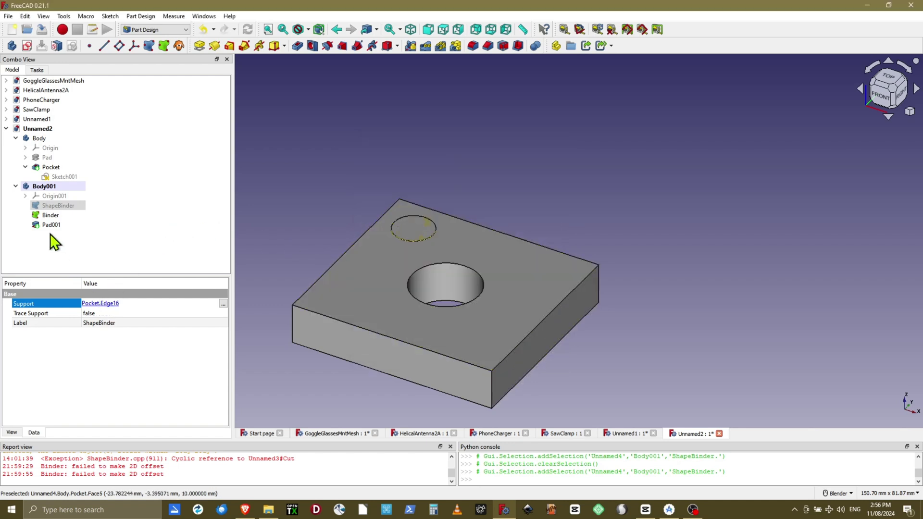
# Step: Edit the ShapeBinder to add Pocket Edge15 and remove Edge16, shifting the peg
pyautogui.rightClick(56, 207)
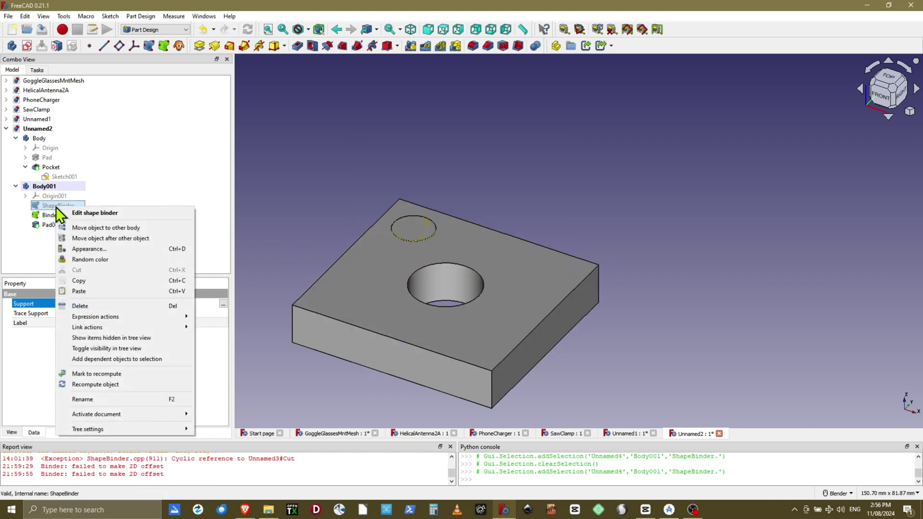
pyautogui.click(84, 212)
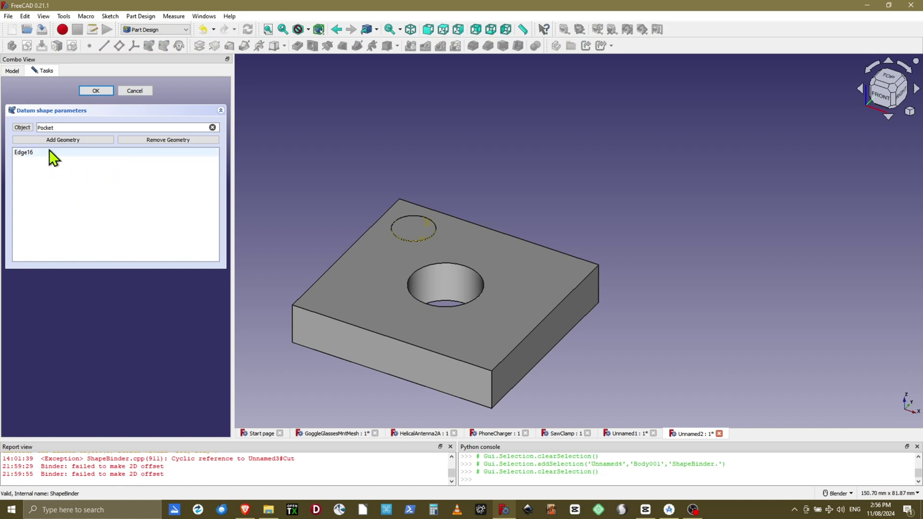
pyautogui.click(56, 139)
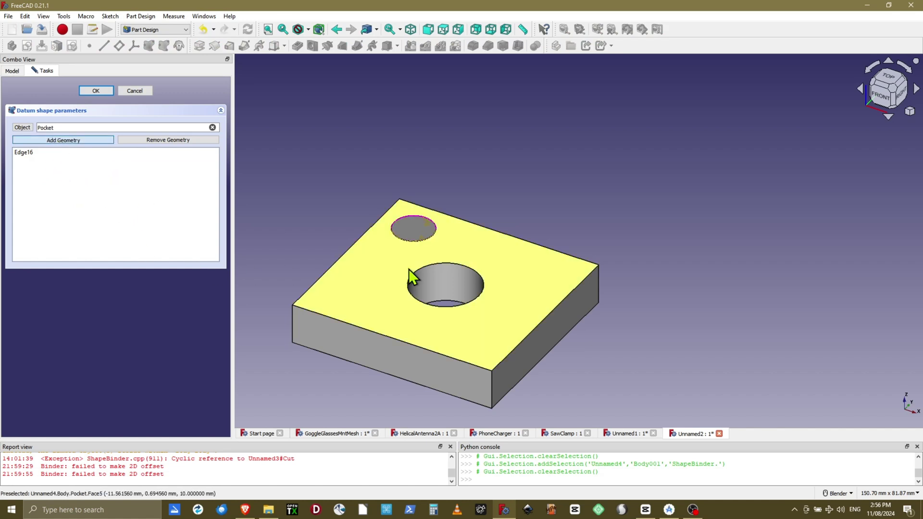
pyautogui.click(421, 269)
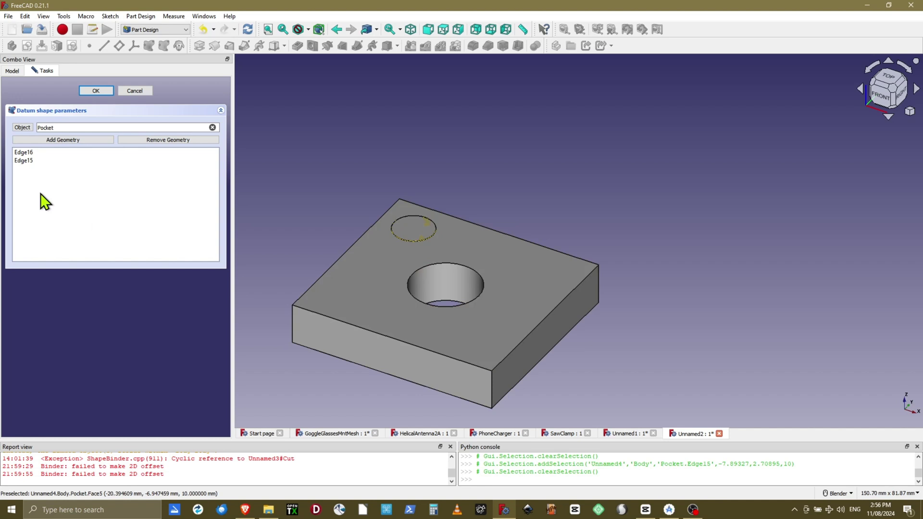
pyautogui.click(24, 152)
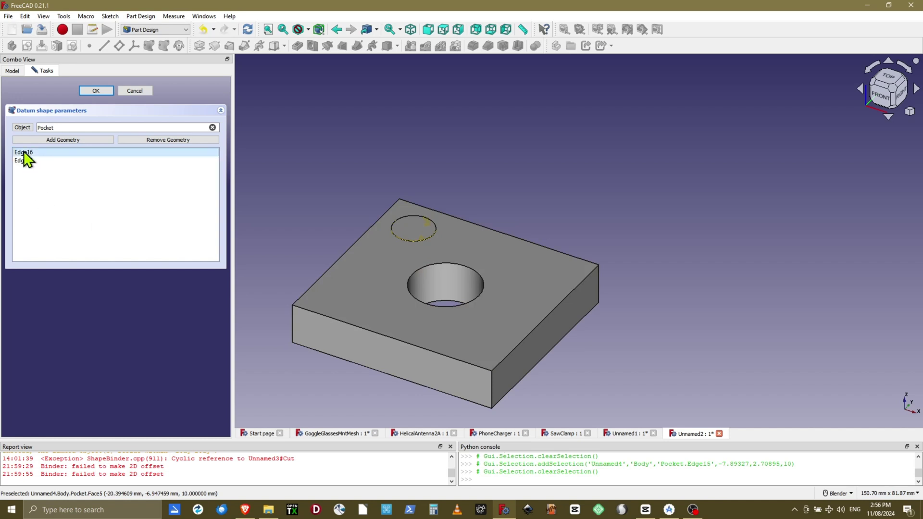
pyautogui.rightClick(24, 152)
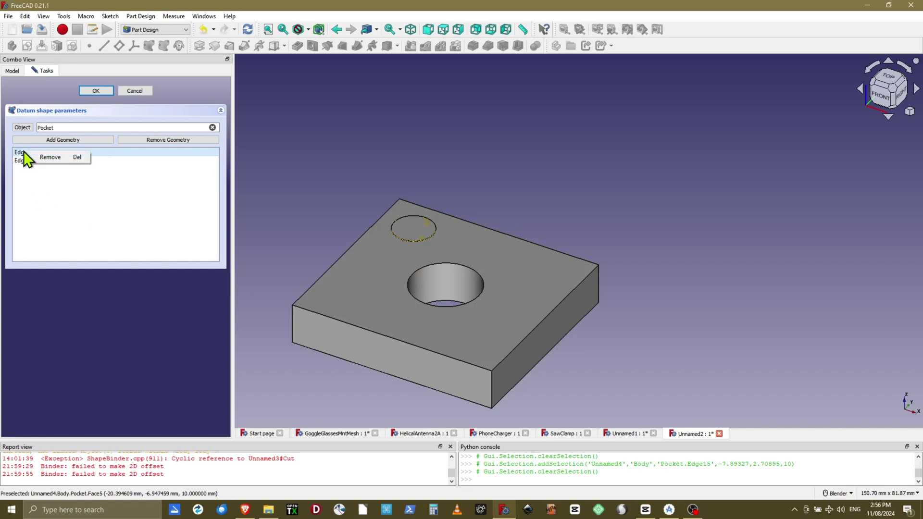
pyautogui.click(80, 157)
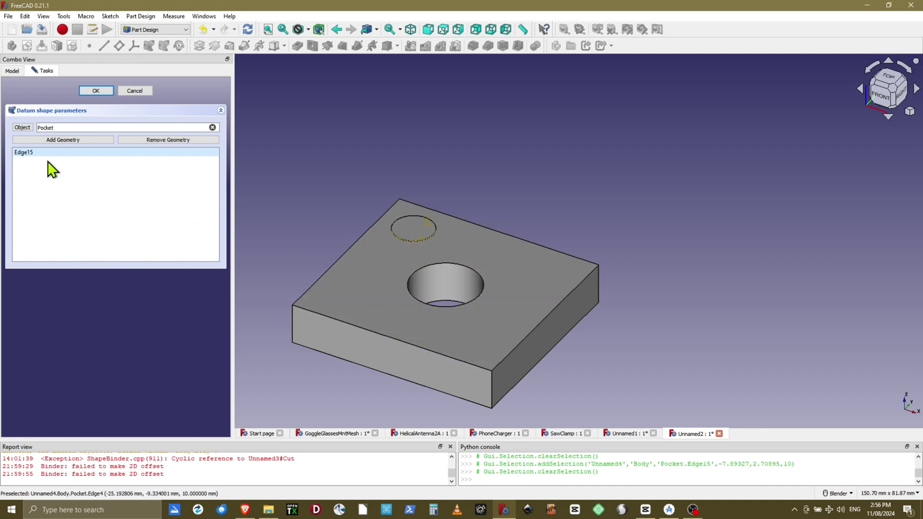
pyautogui.click(97, 90)
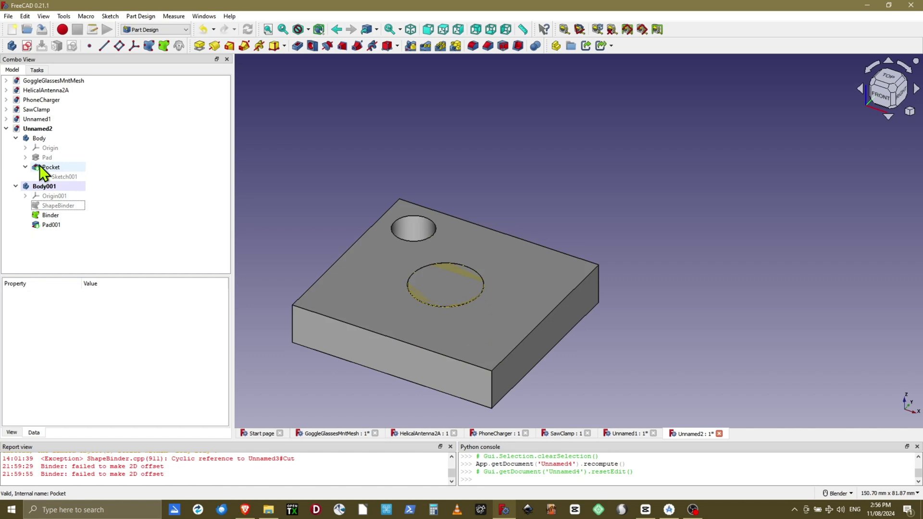
pyautogui.click(37, 138)
pyautogui.press('space')
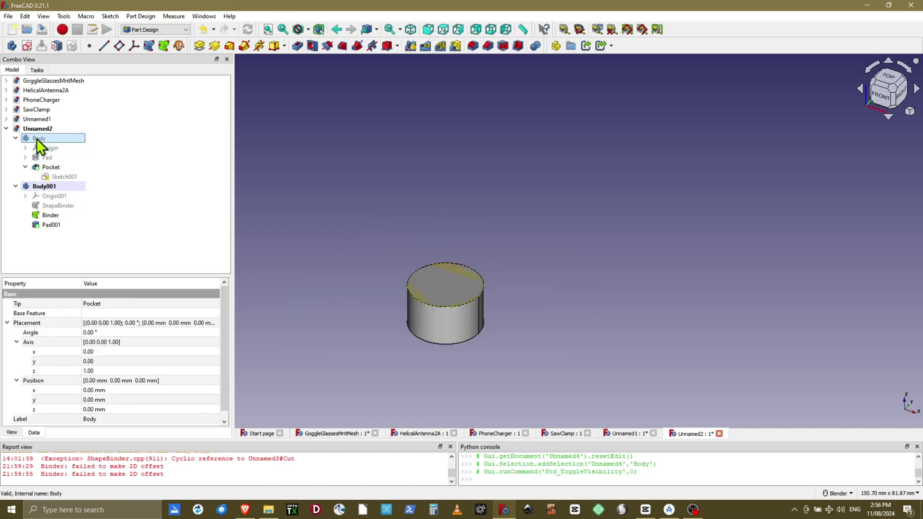
pyautogui.moveTo(467, 314); pyautogui.dragTo(443, 333, button='middle')
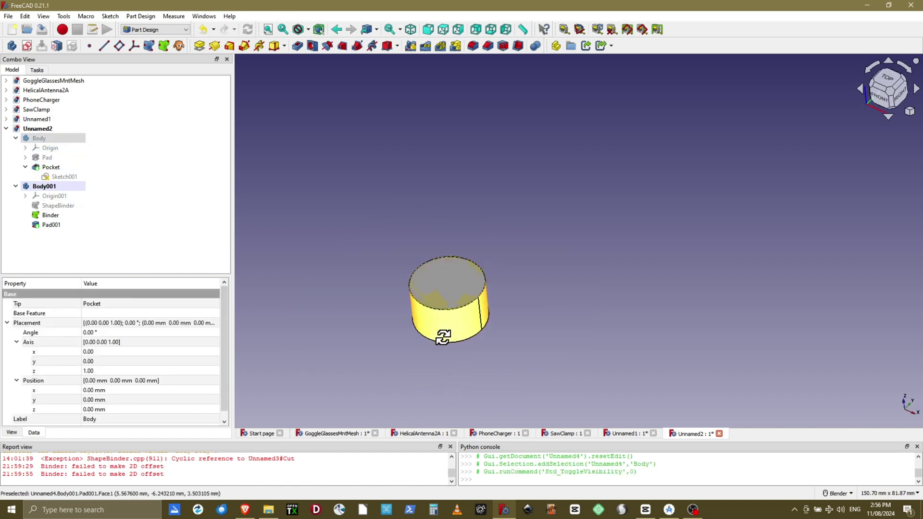
pyautogui.click(39, 186)
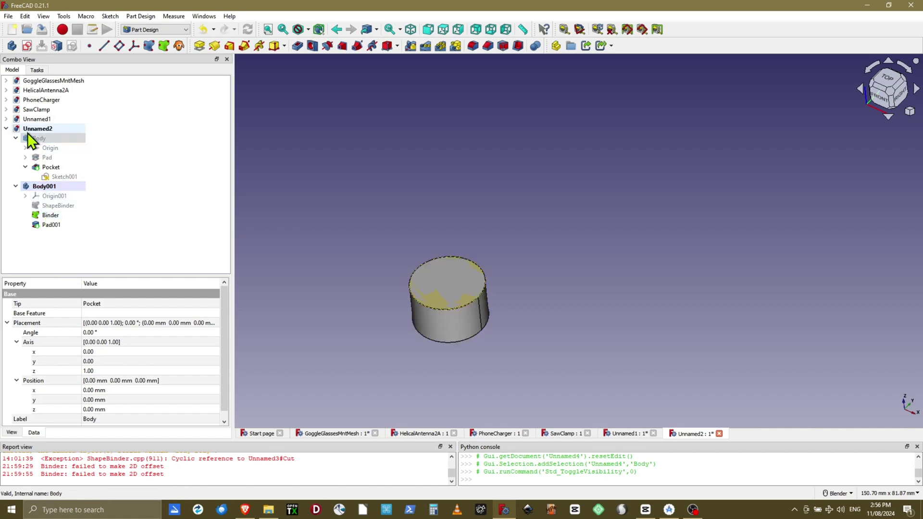
pyautogui.press('space')
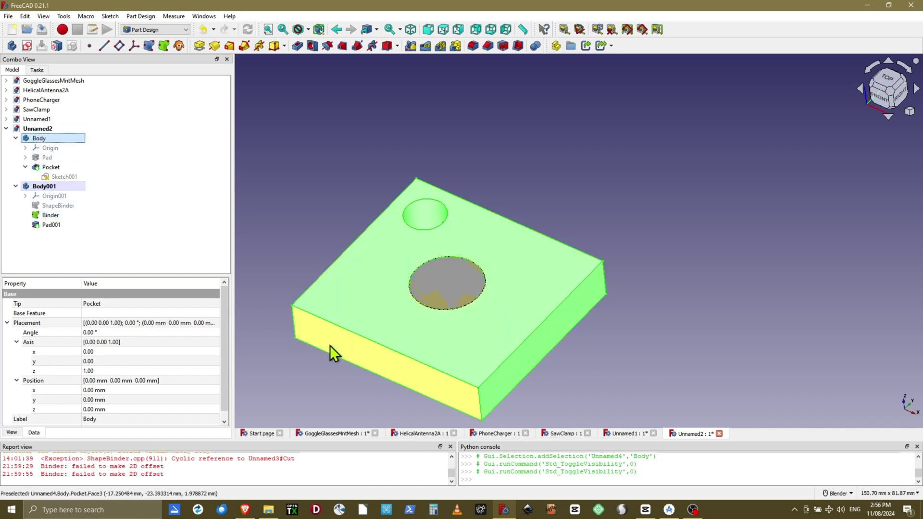